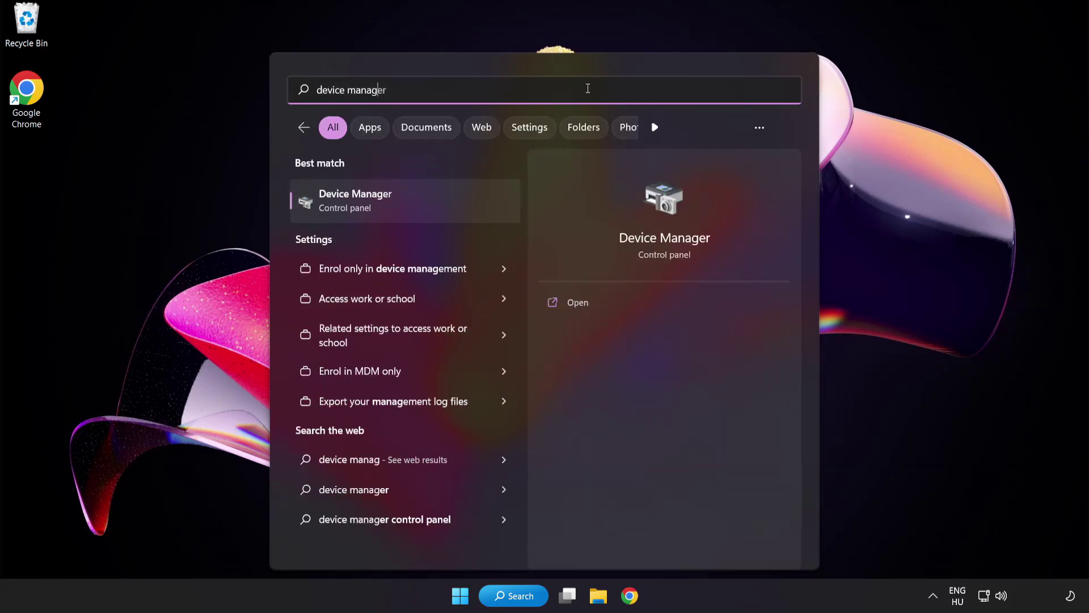
# Search for Device Manager, open it and expand the display adapters category
pyautogui.write('er')
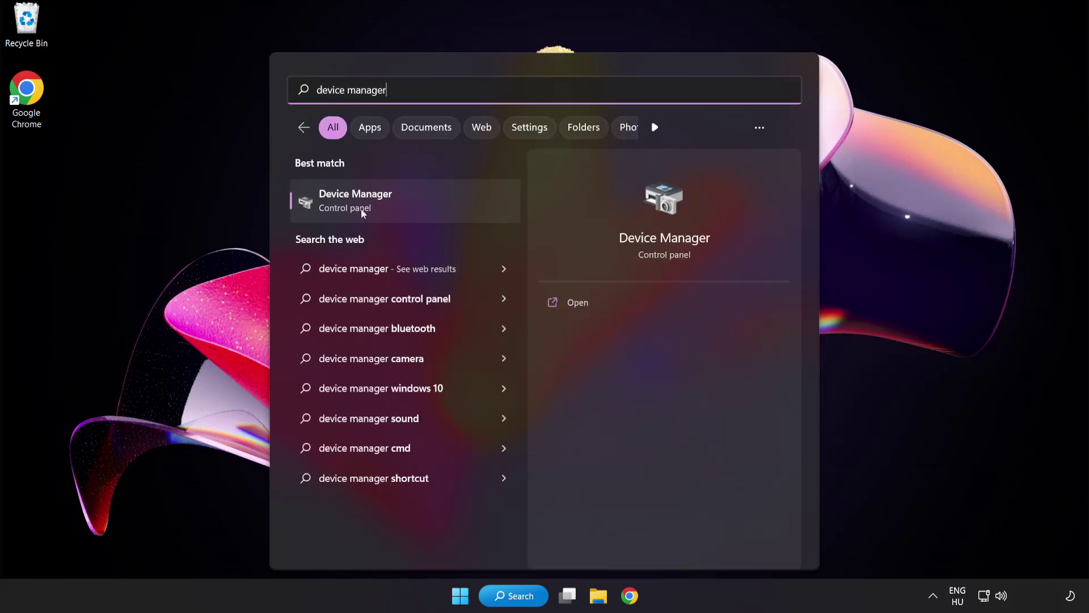
pyautogui.click(435, 203)
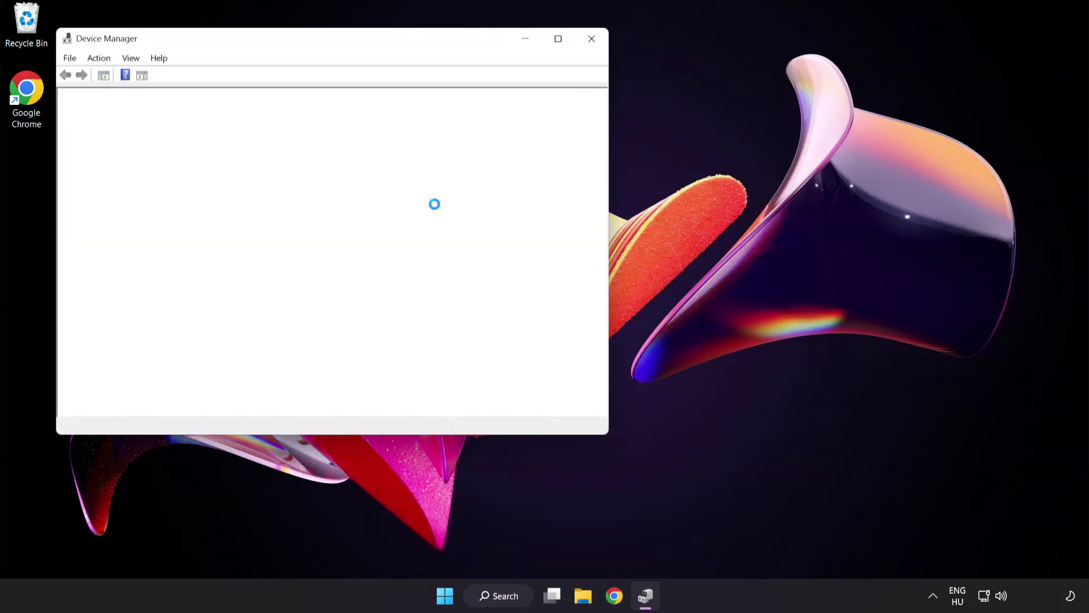
pyautogui.moveTo(351, 44); pyautogui.dragTo(533, 114)
pyautogui.click(315, 231)
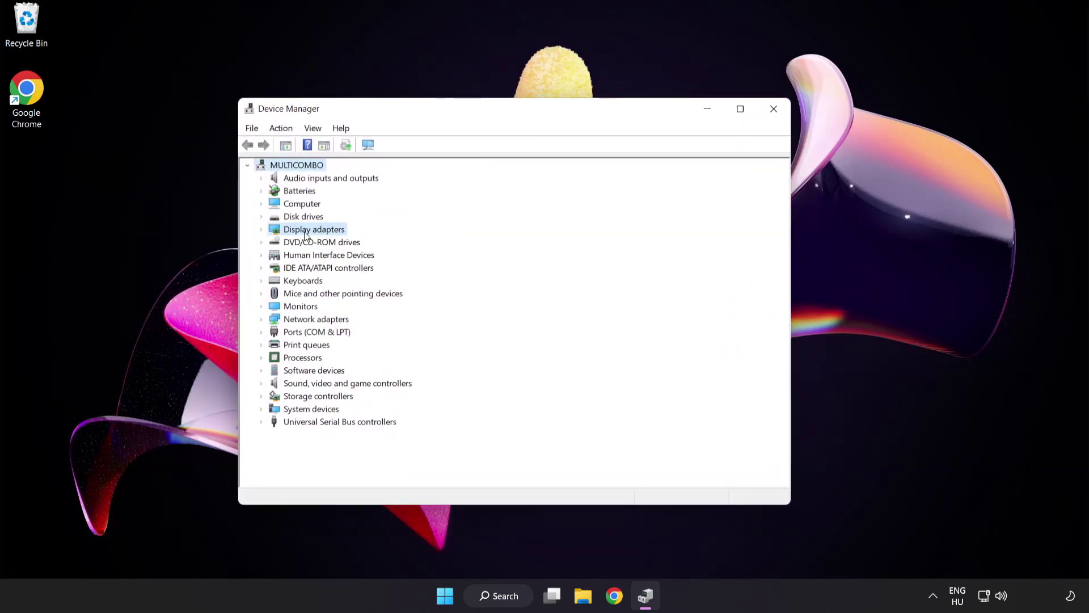
pyautogui.click(262, 230)
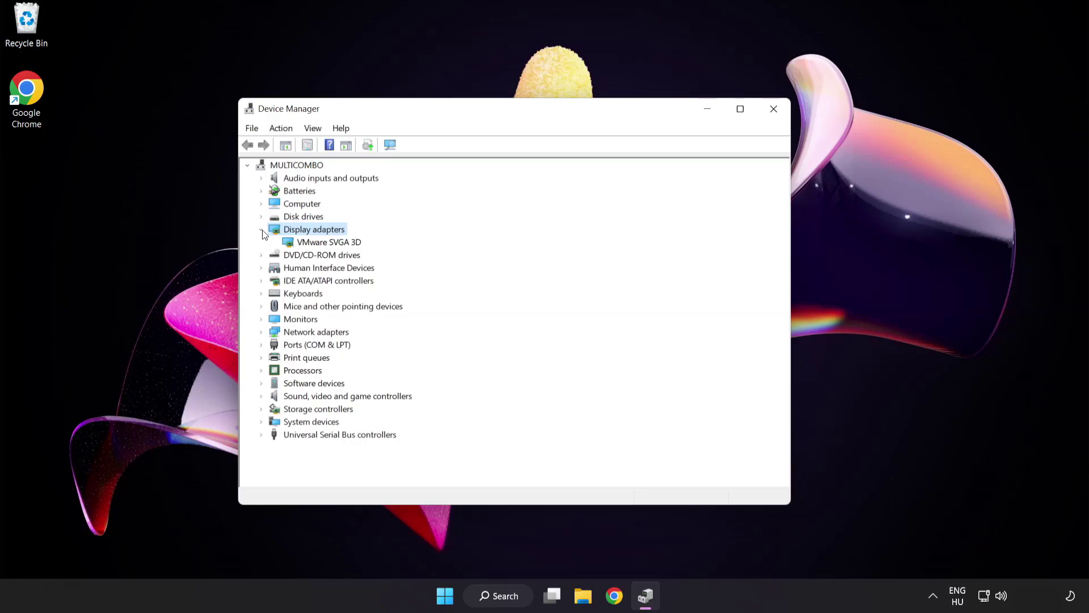
# Update the VMware SVGA 3D driver by searching automatically for drivers, and close Device Manager
pyautogui.click(298, 243)
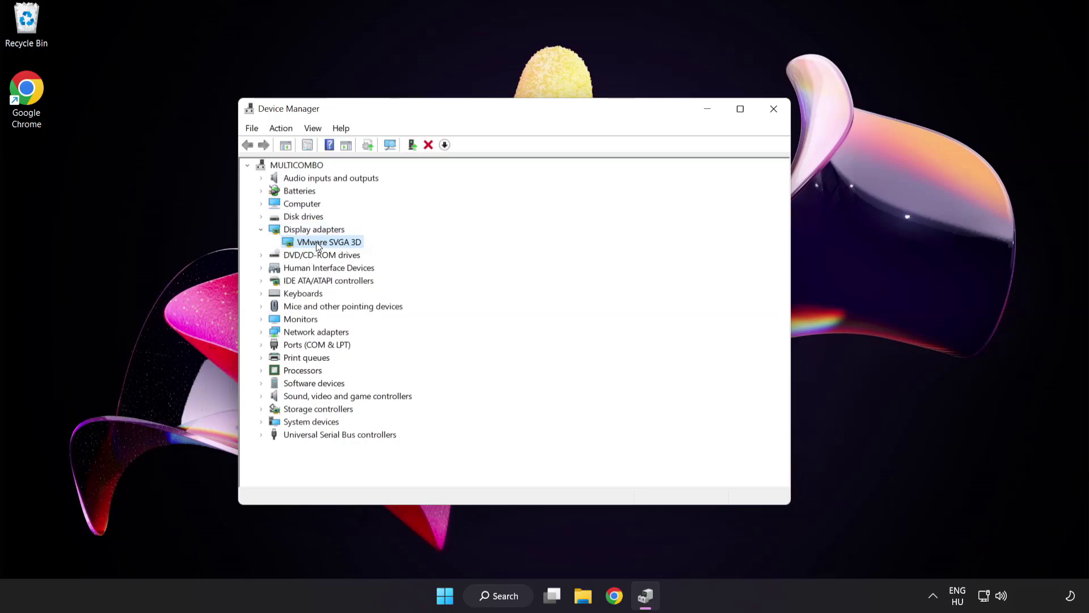
pyautogui.rightClick(320, 241)
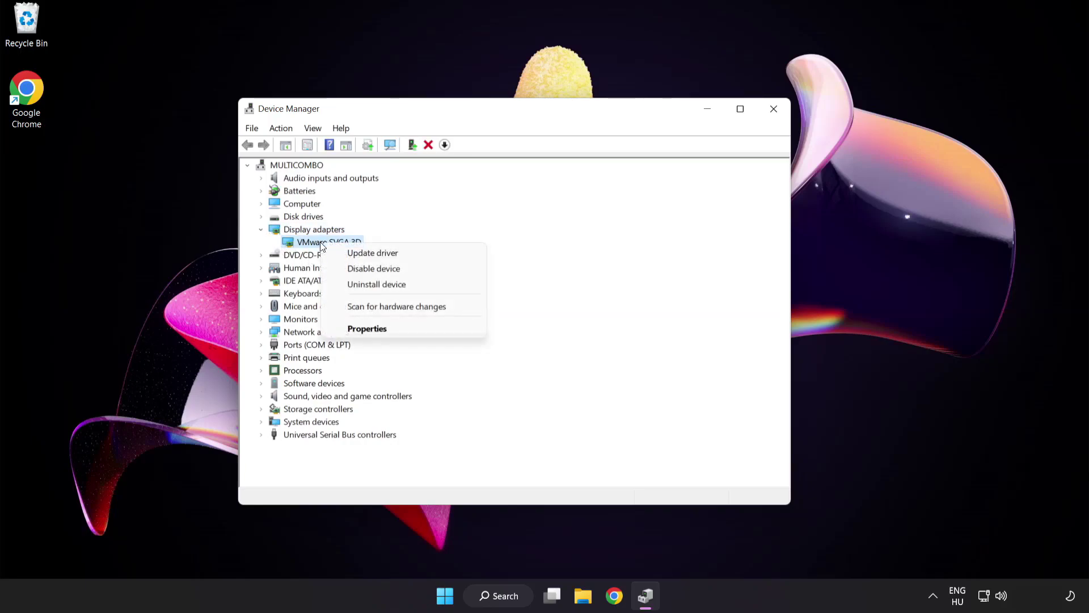
pyautogui.click(422, 253)
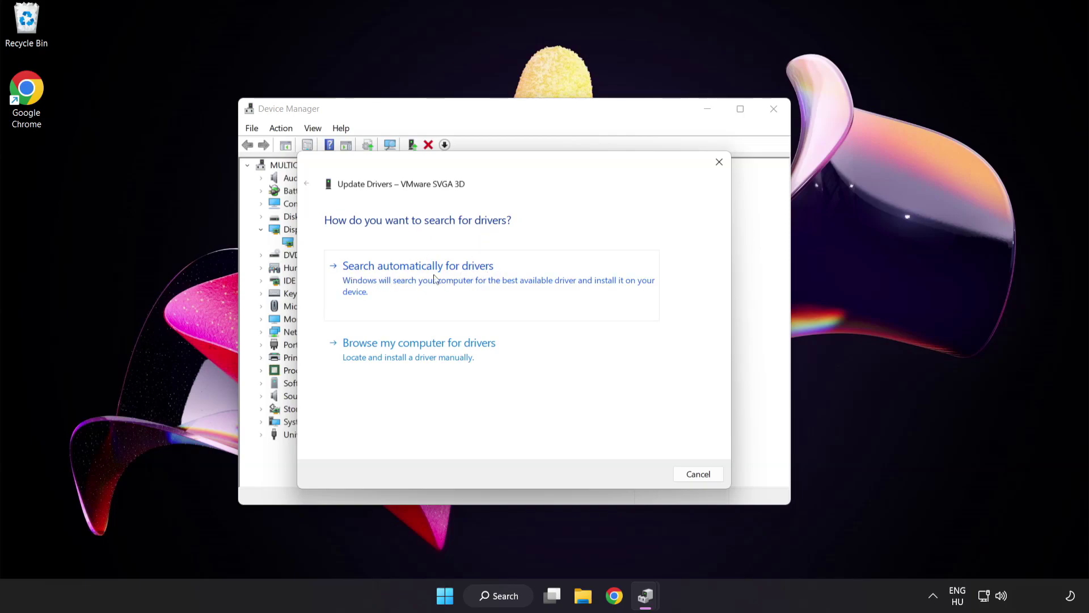
pyautogui.click(474, 278)
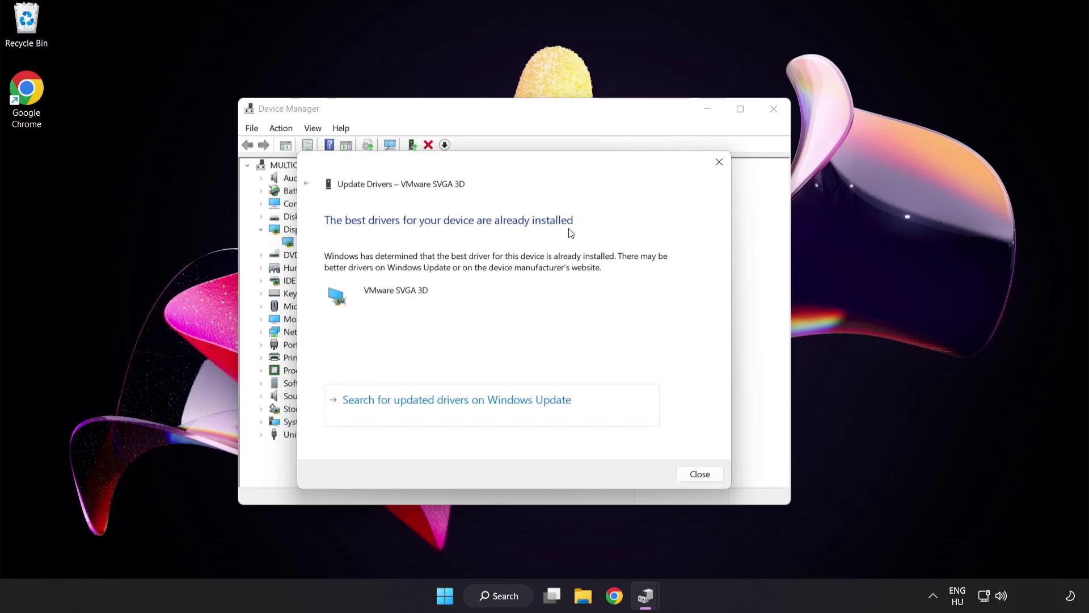
pyautogui.click(697, 475)
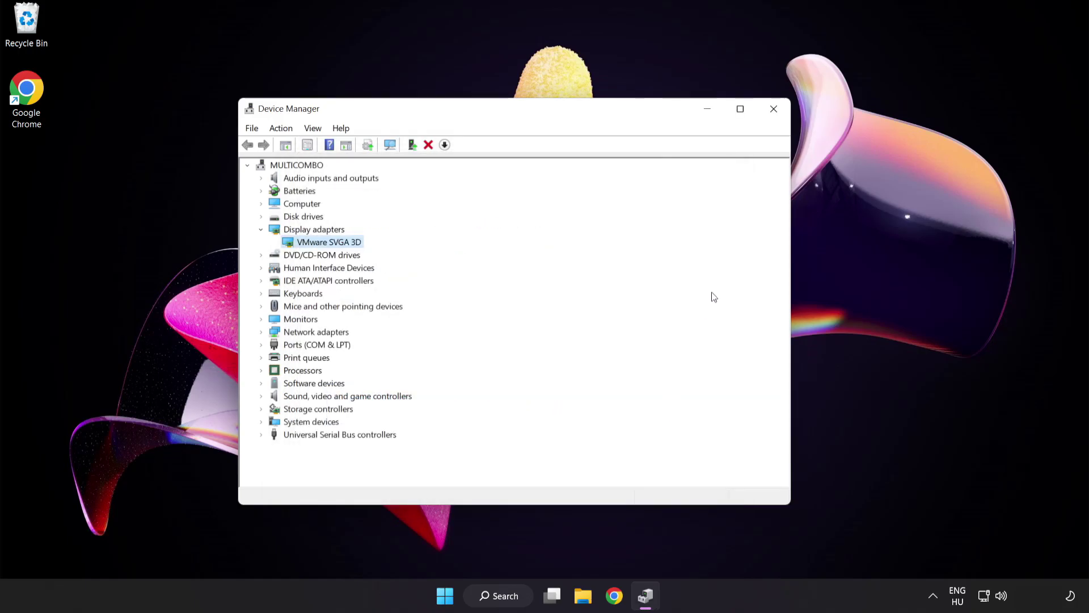
pyautogui.click(775, 115)
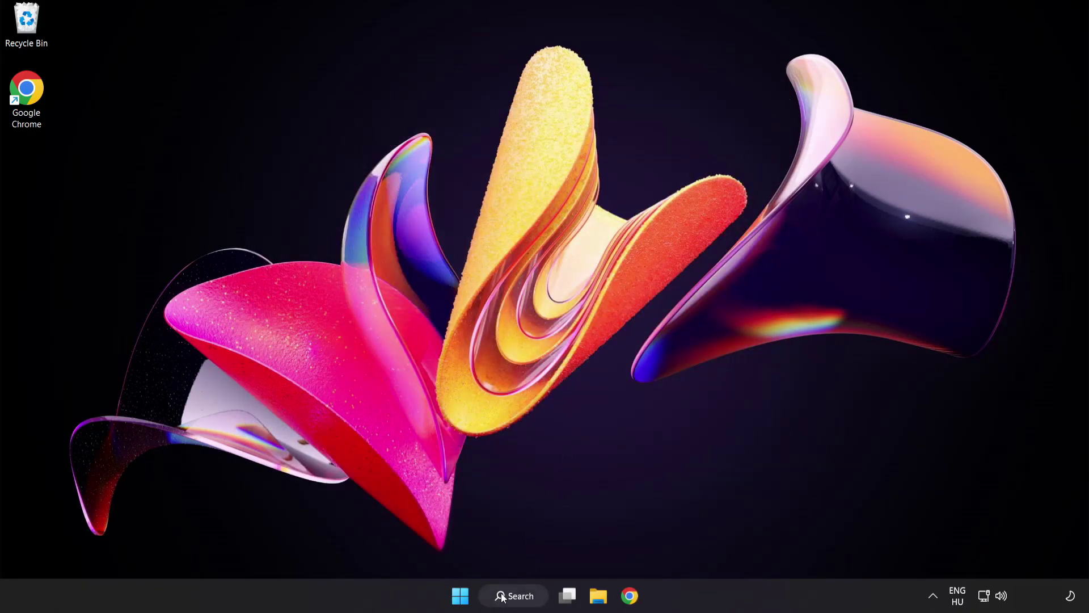
# Open the Windows Update settings, check for updates, and close Settings
pyautogui.click(528, 601)
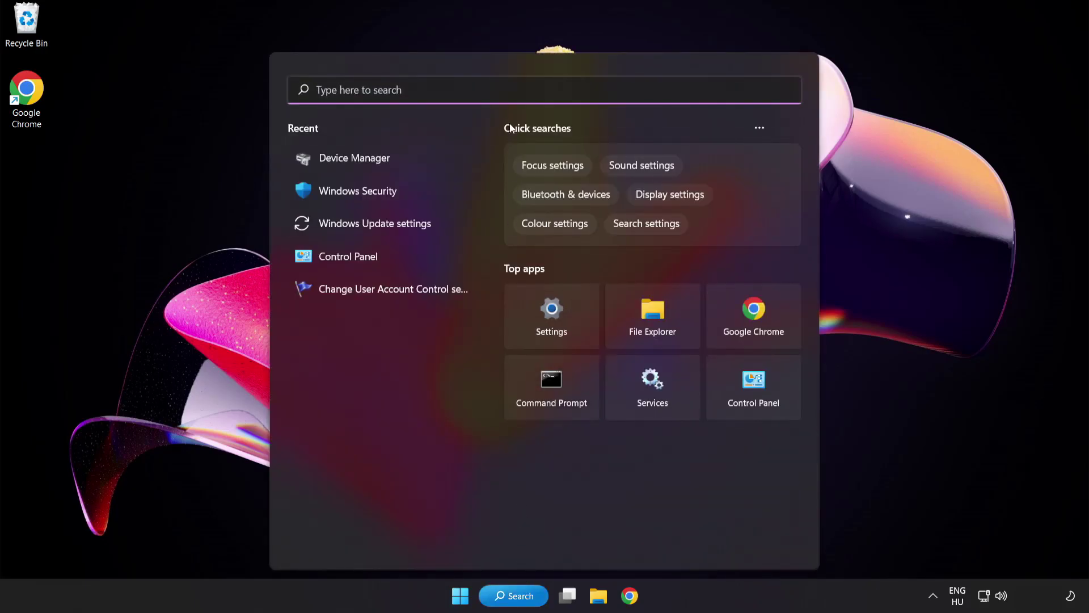
pyautogui.write('update')
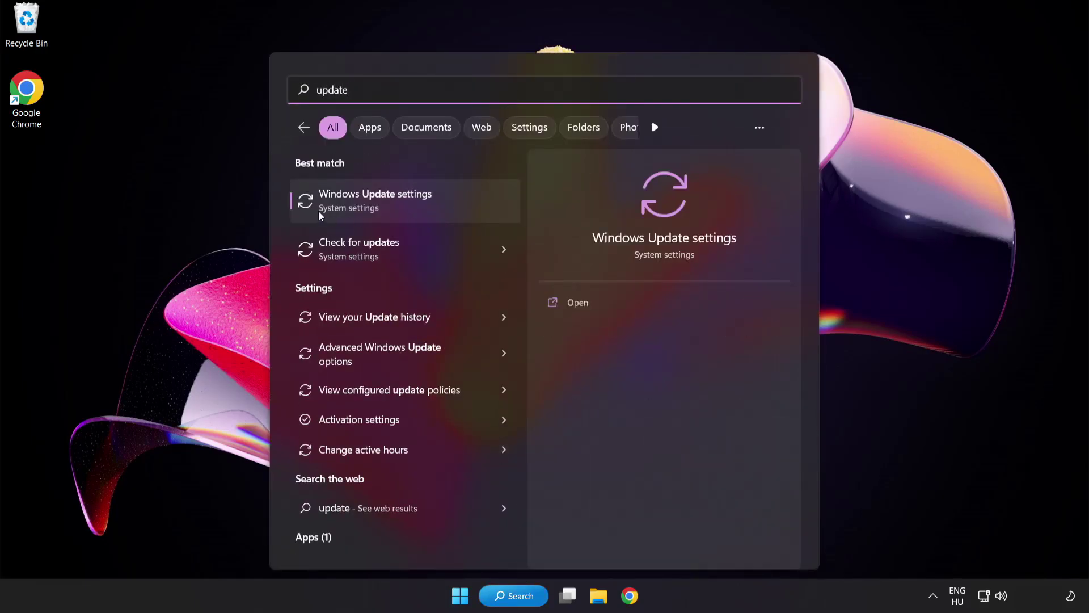
pyautogui.click(417, 205)
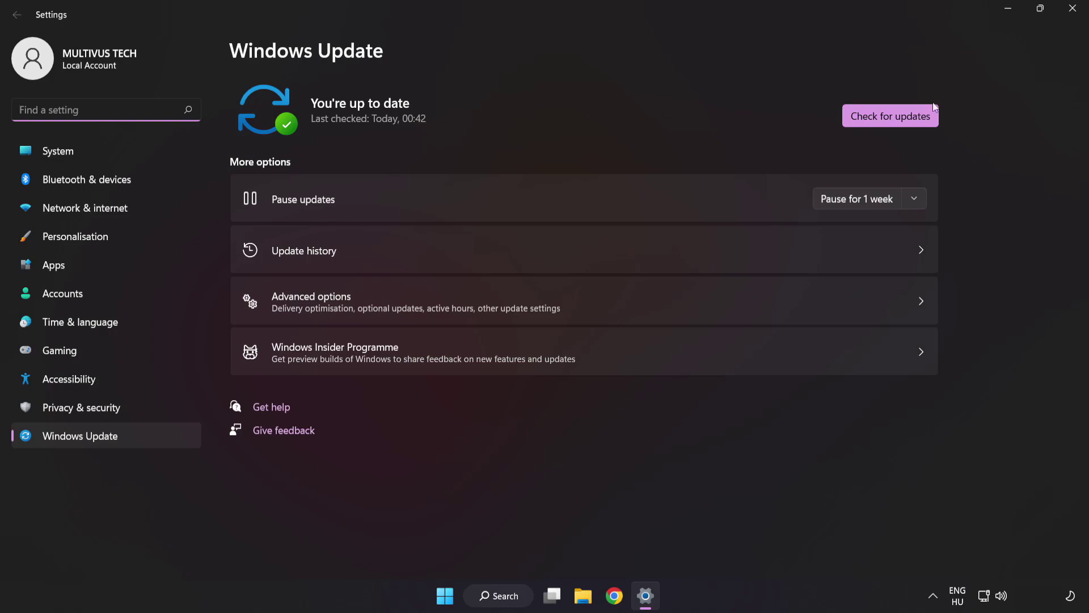
pyautogui.click(887, 123)
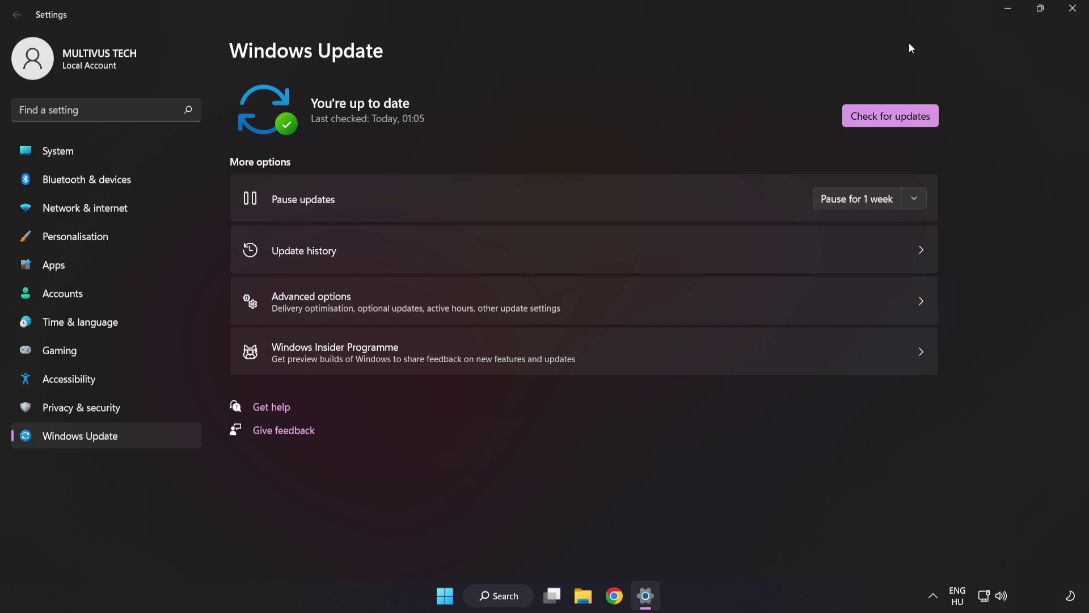
pyautogui.click(1071, 13)
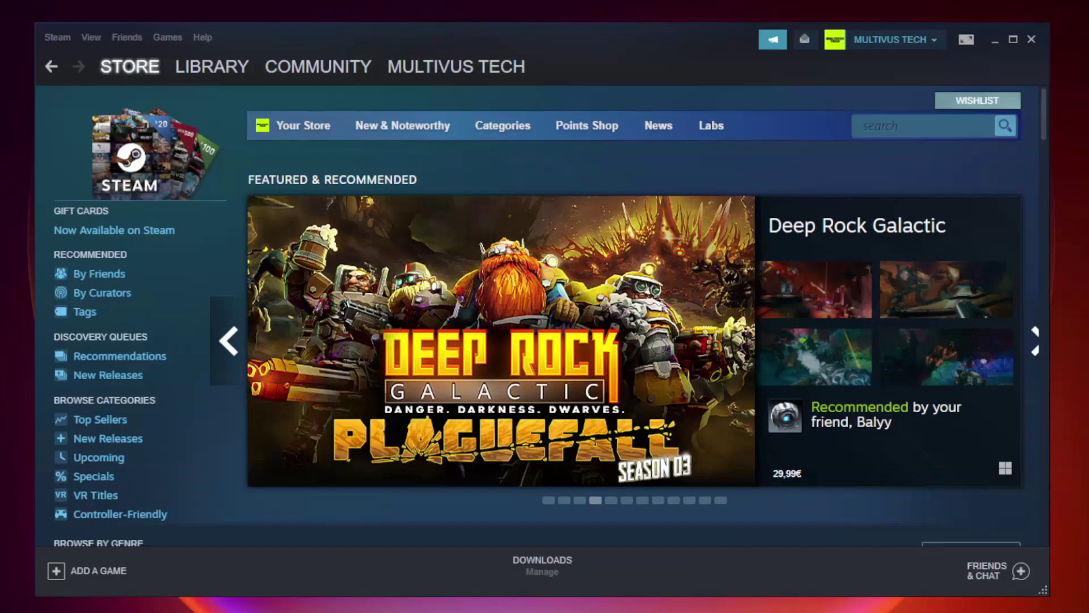
# In the Steam library, verify the integrity of the game files for the favorite YOUR NOT WORKING GAME
pyautogui.moveTo(227, 68)
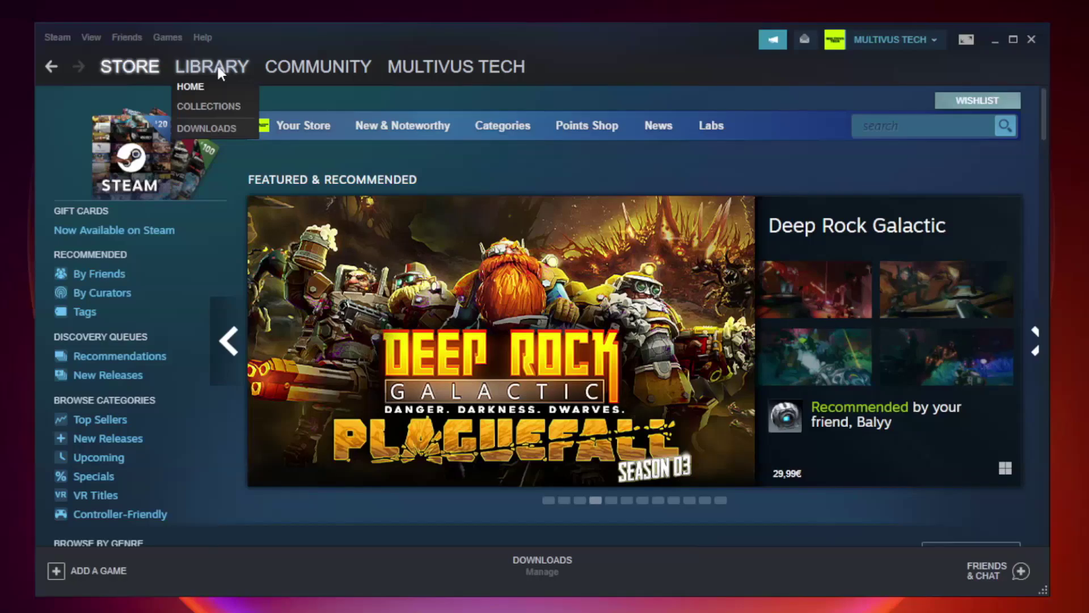
pyautogui.click(221, 73)
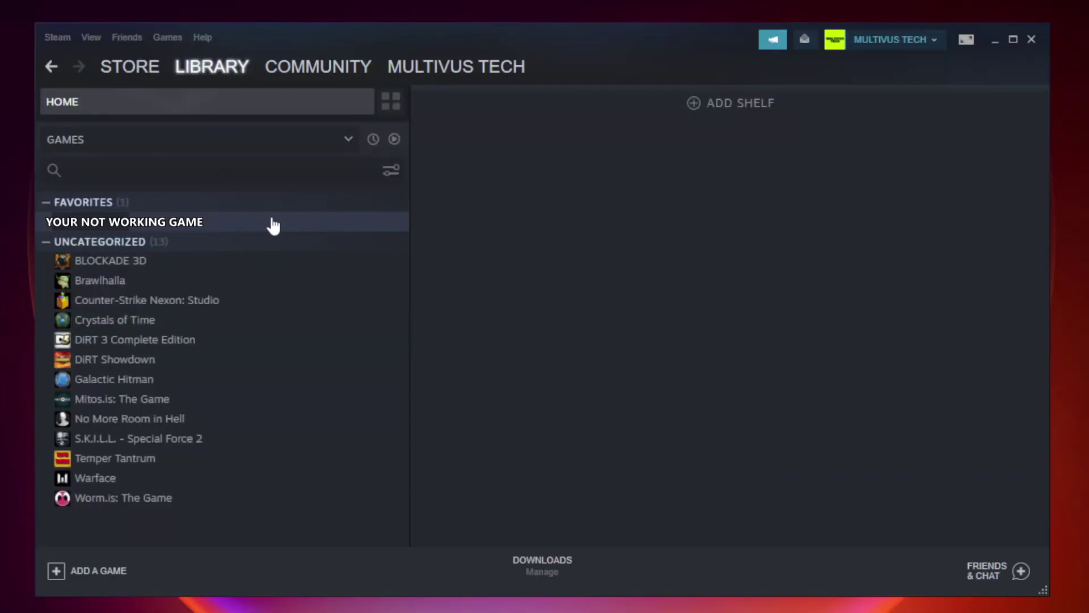
pyautogui.rightClick(236, 227)
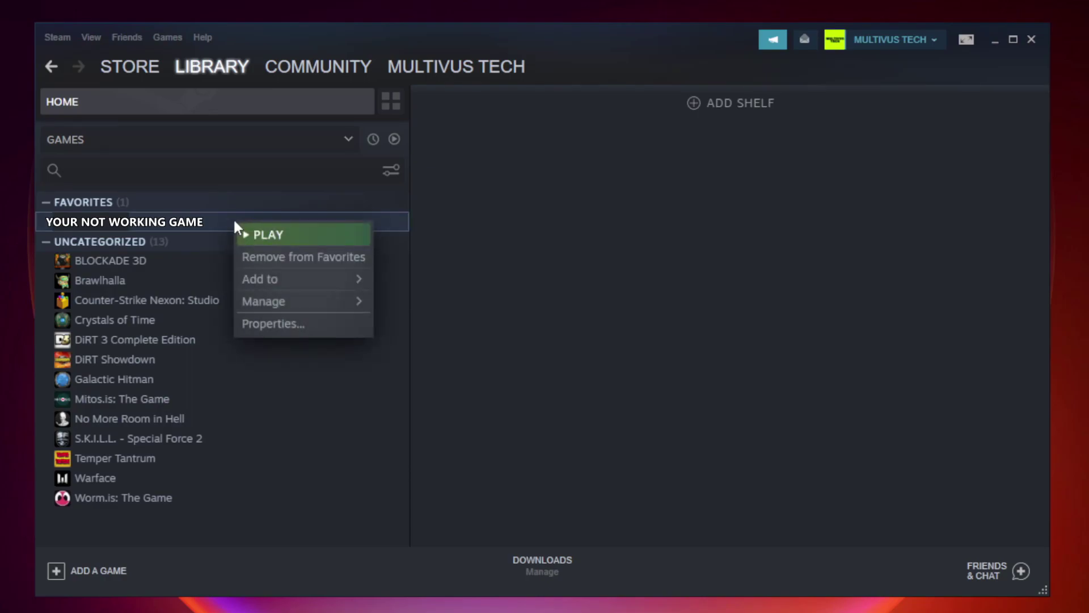
pyautogui.click(301, 323)
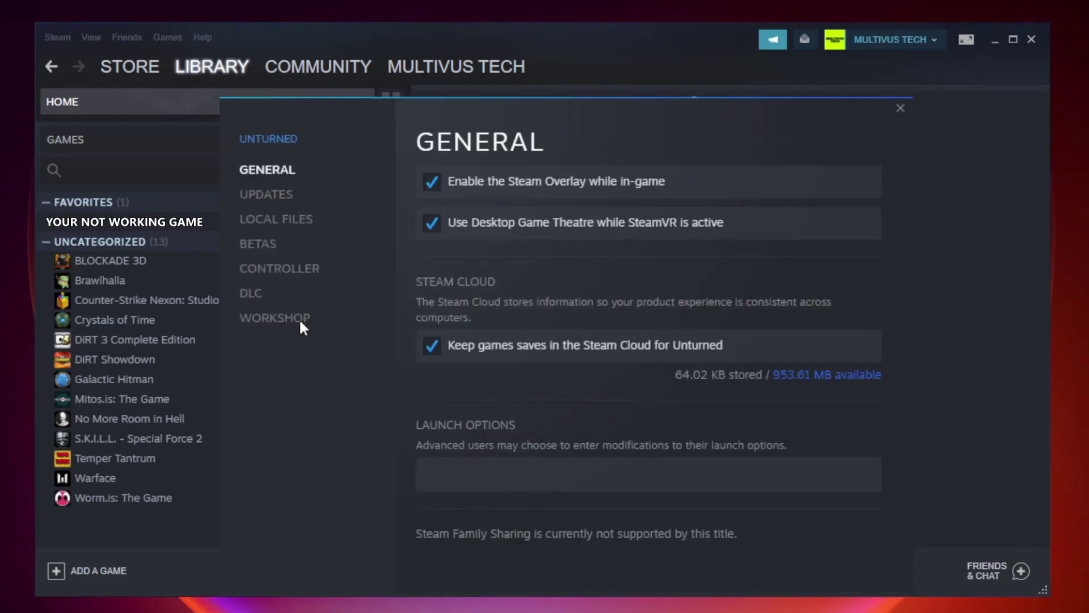
pyautogui.click(289, 224)
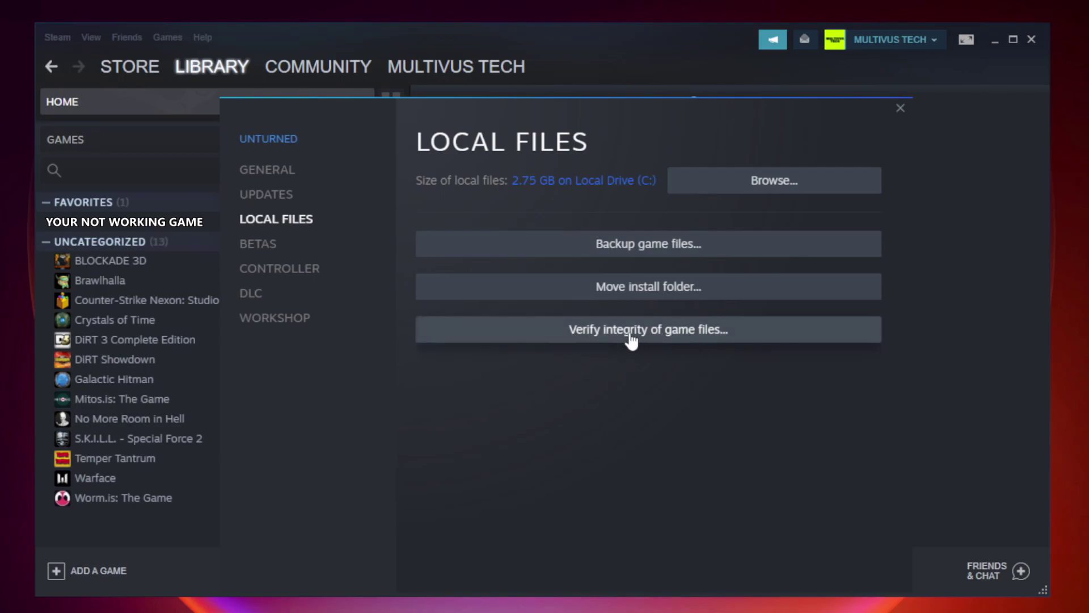
pyautogui.click(660, 338)
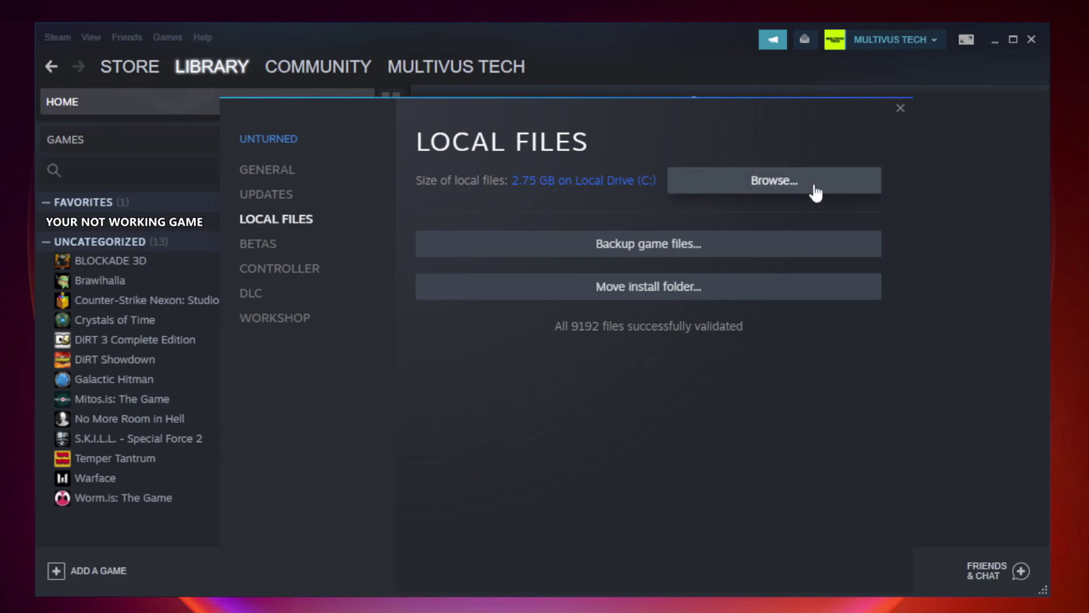
# Browse to the game's local files and open the properties of the YOUR NOT WORKING GAME shortcut
pyautogui.click(778, 180)
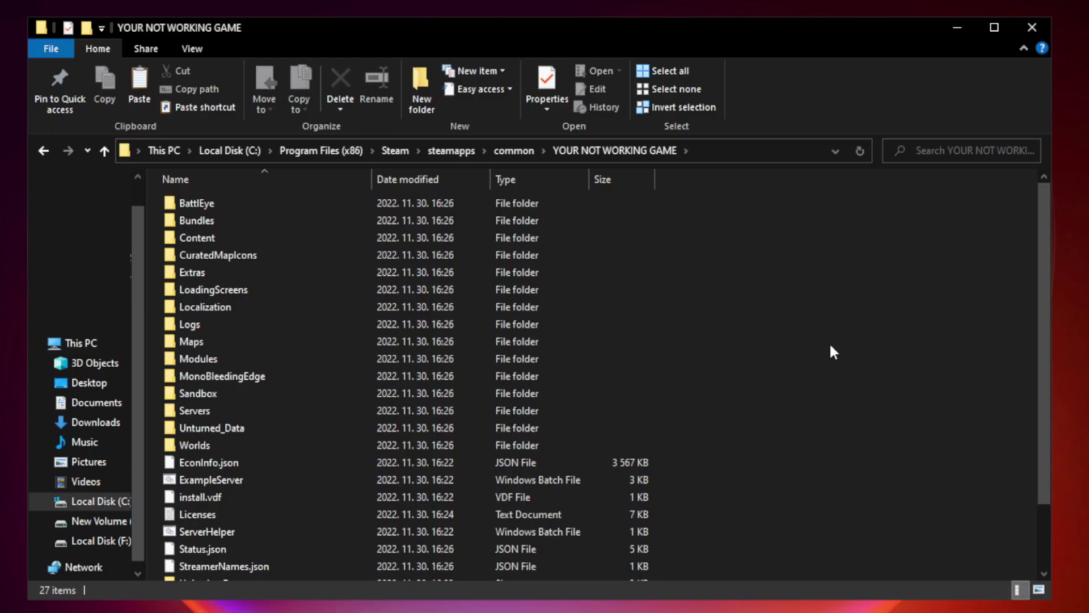
pyautogui.moveTo(1045, 298); pyautogui.dragTo(1045, 391)
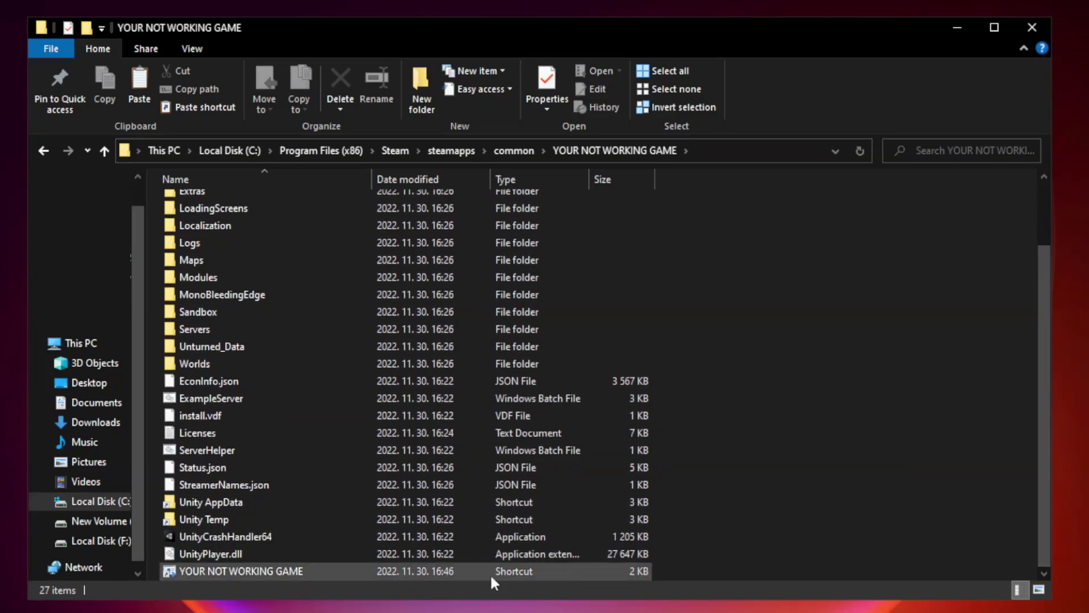
pyautogui.click(433, 570)
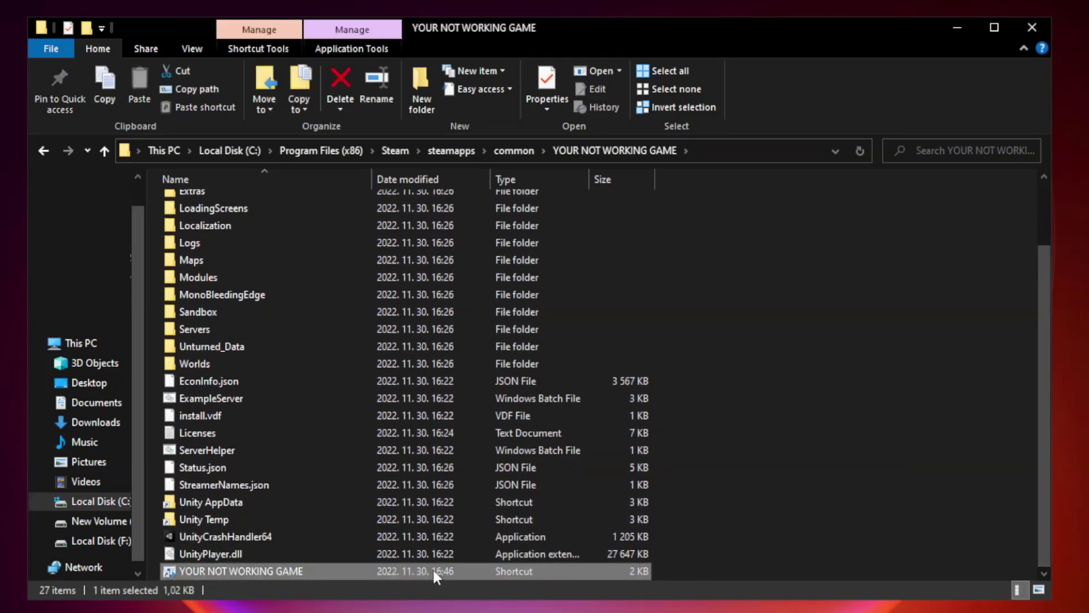
pyautogui.rightClick(369, 569)
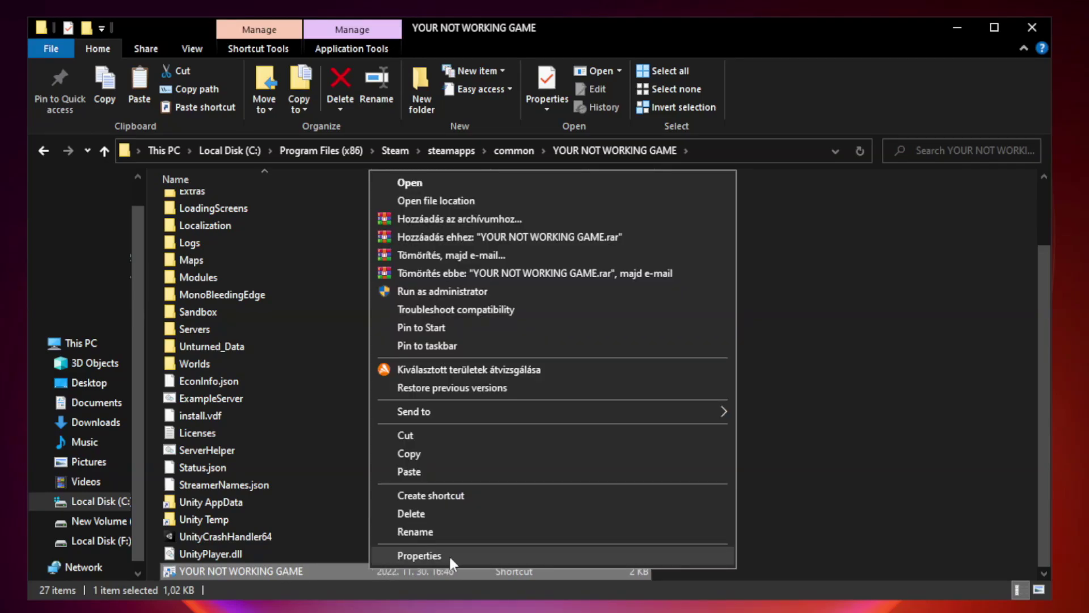
pyautogui.click(549, 557)
pyautogui.moveTo(541, 300); pyautogui.dragTo(544, 130)
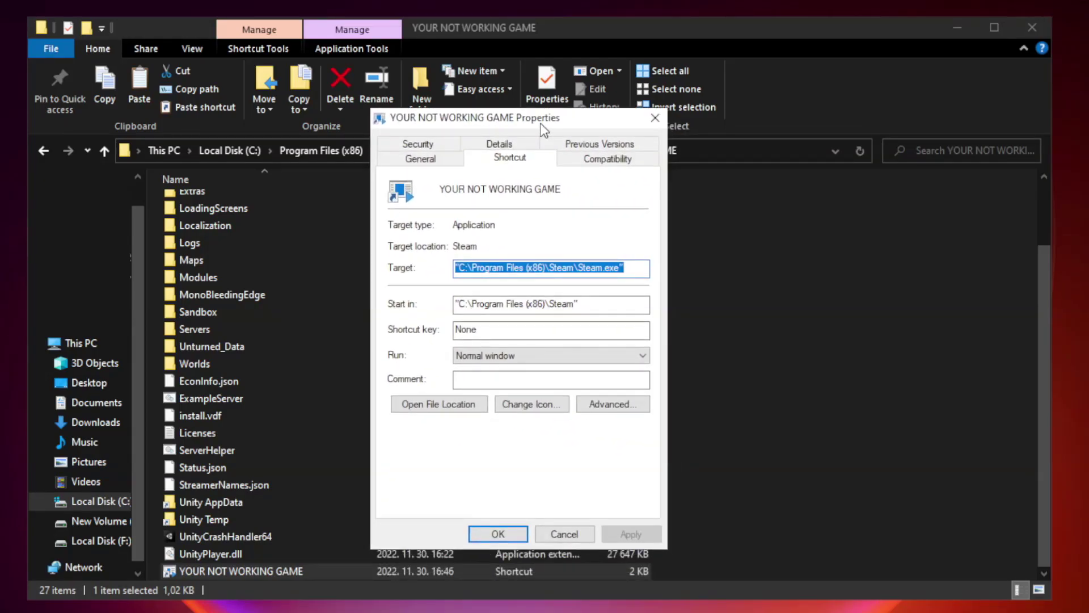
# Apply Windows 8 compatibility mode, disabled fullscreen optimizations and running as administrator to the shortcut, and close the game folder
pyautogui.click(605, 162)
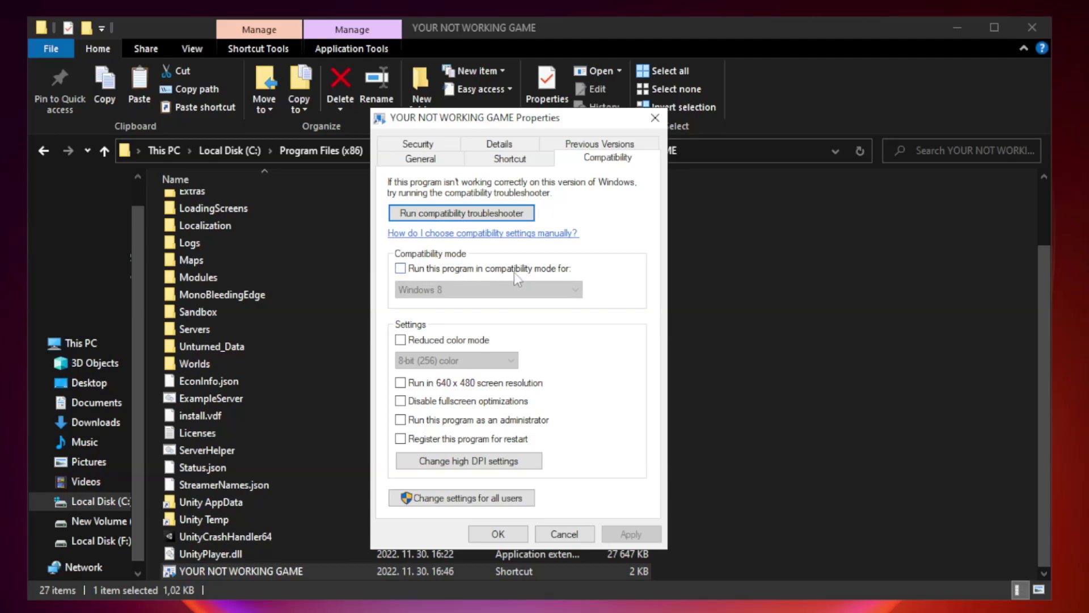
pyautogui.click(433, 270)
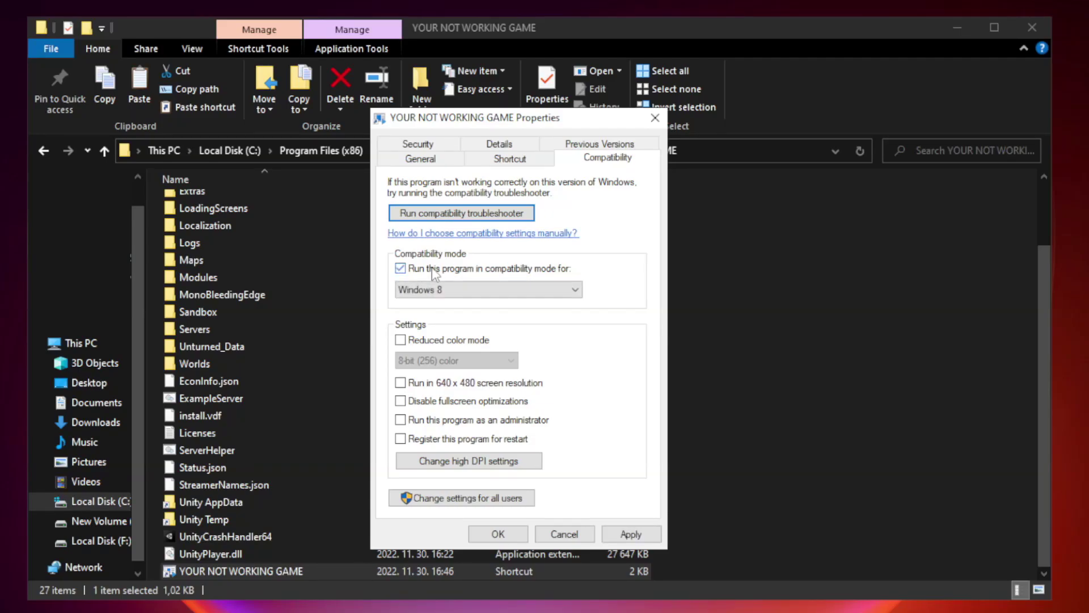
pyautogui.click(485, 290)
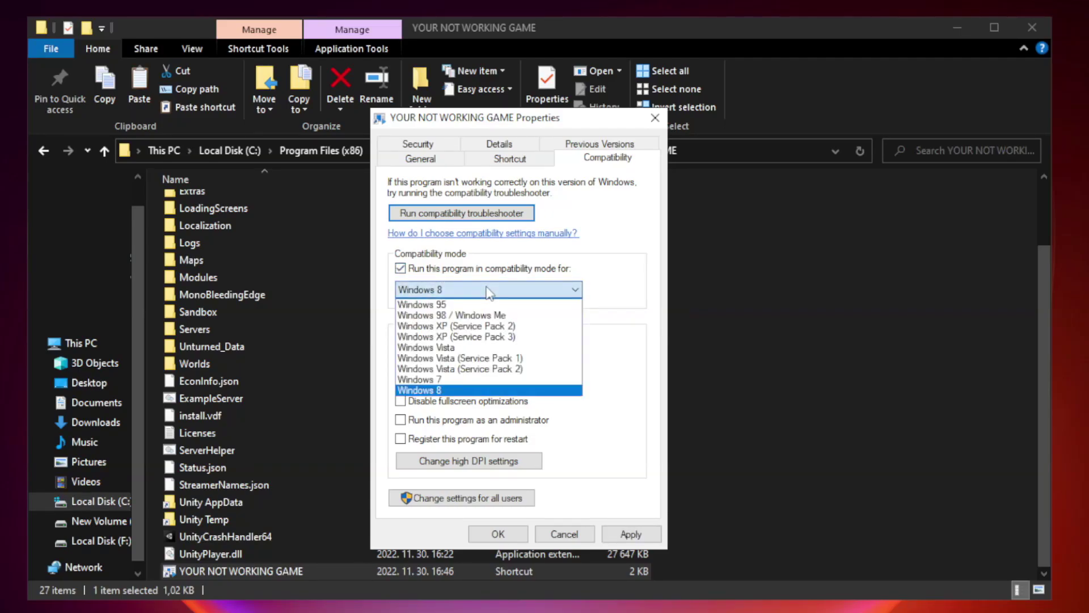
pyautogui.click(461, 391)
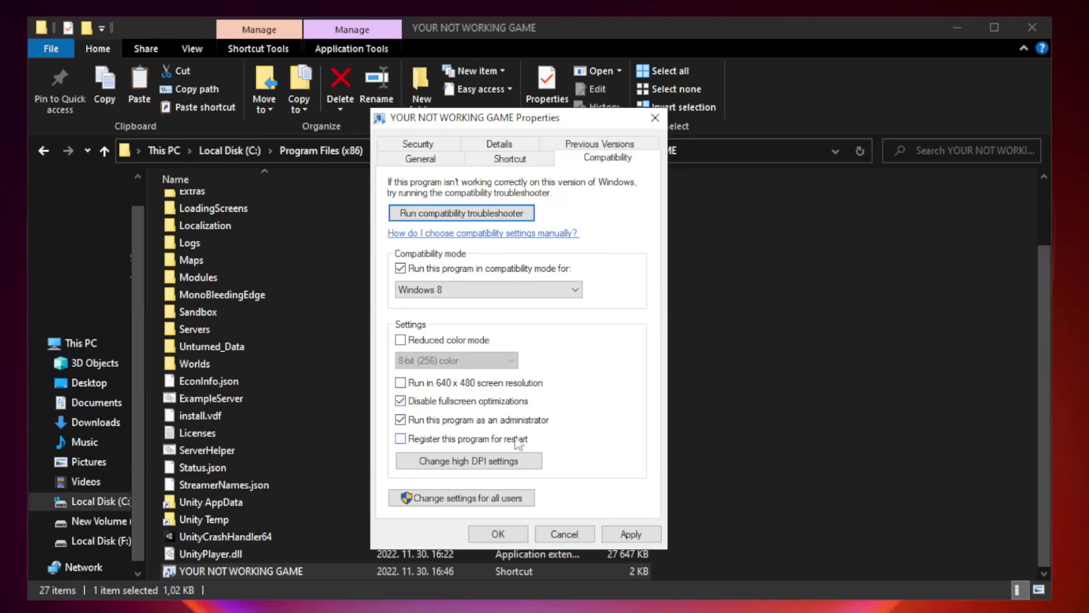
pyautogui.click(629, 535)
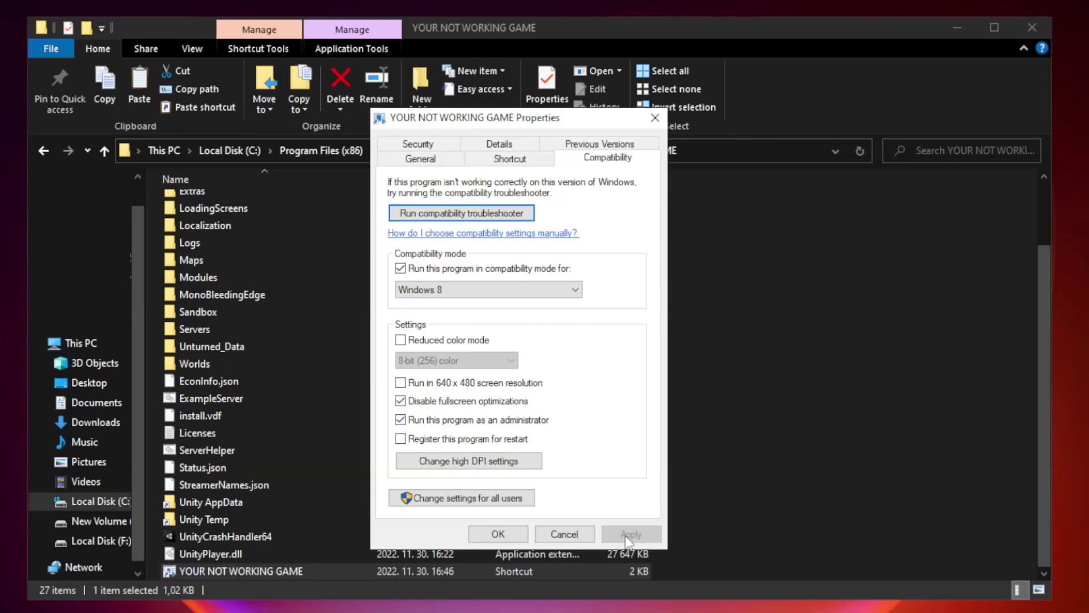
pyautogui.click(497, 535)
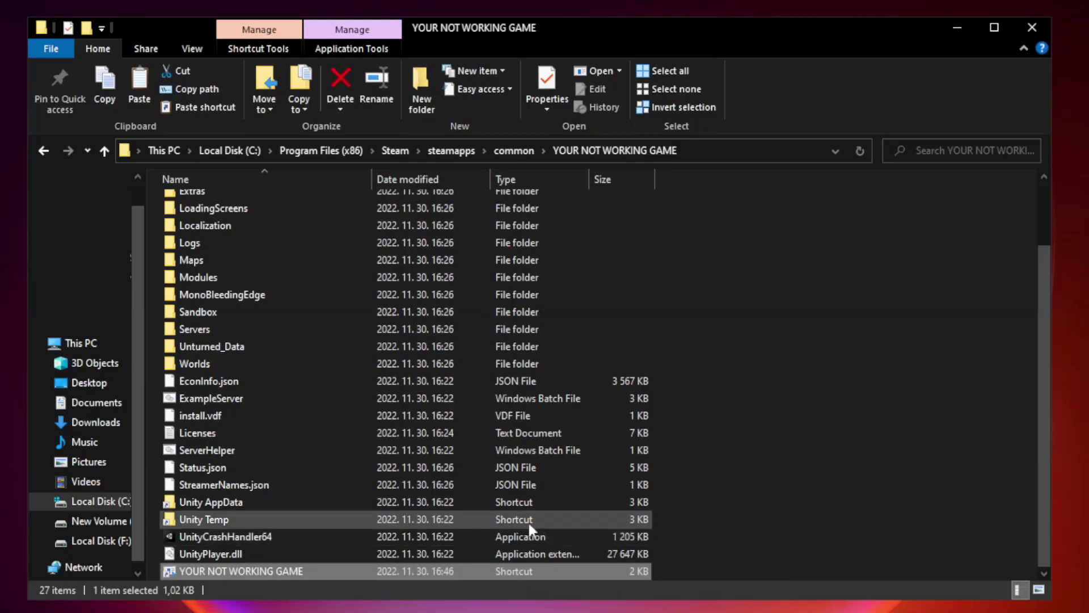
pyautogui.click(1031, 30)
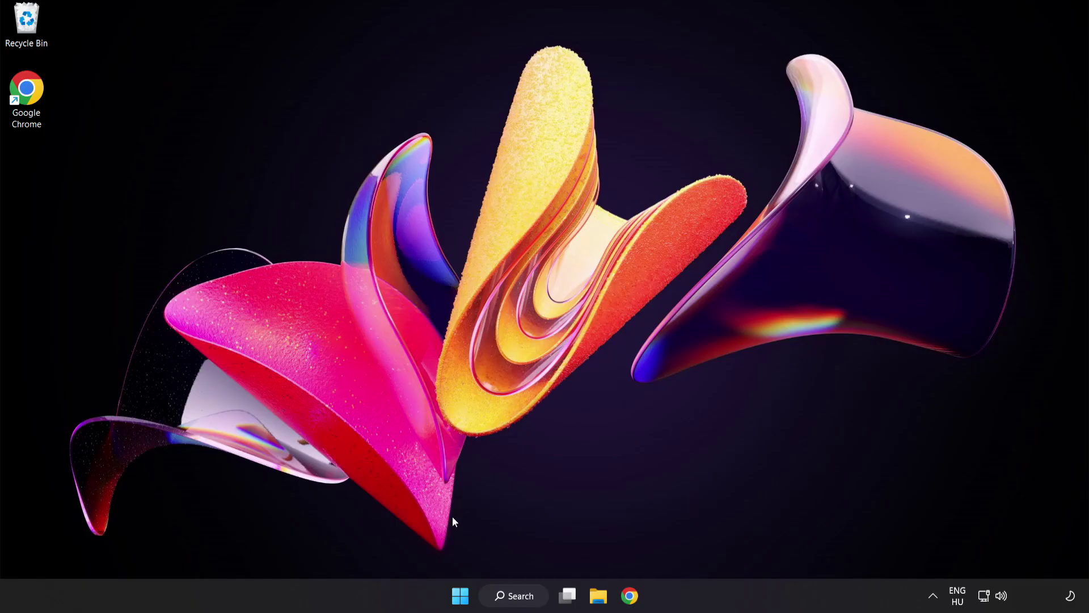
# In Task Manager, disable Cortana, Phone Link, Terminal and Windows Security notification icon at startup, and close Task Manager
pyautogui.rightClick(464, 598)
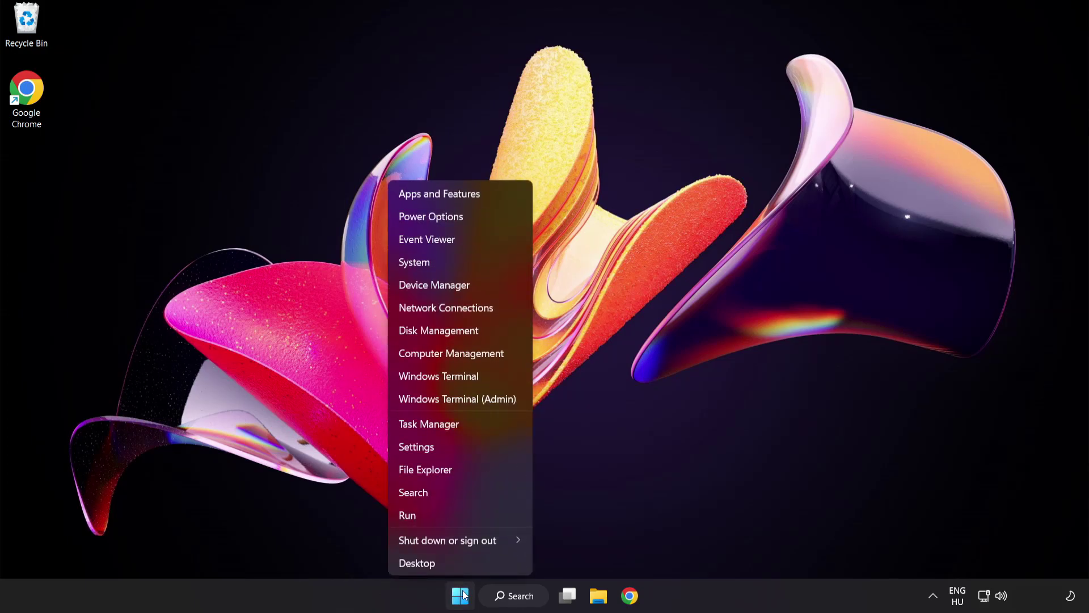
pyautogui.click(471, 425)
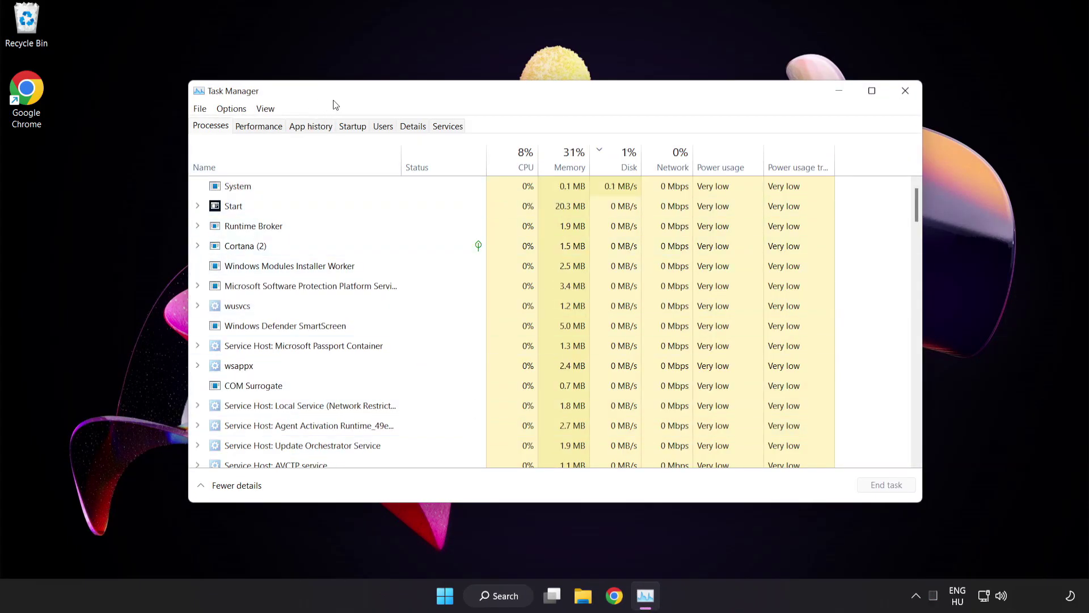
pyautogui.click(360, 128)
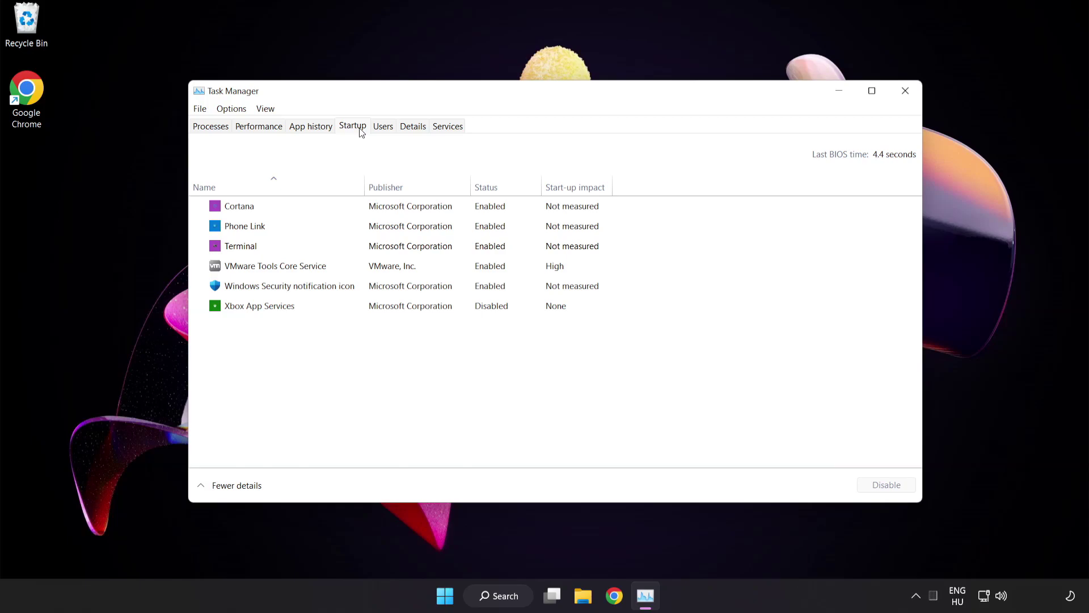
pyautogui.click(361, 211)
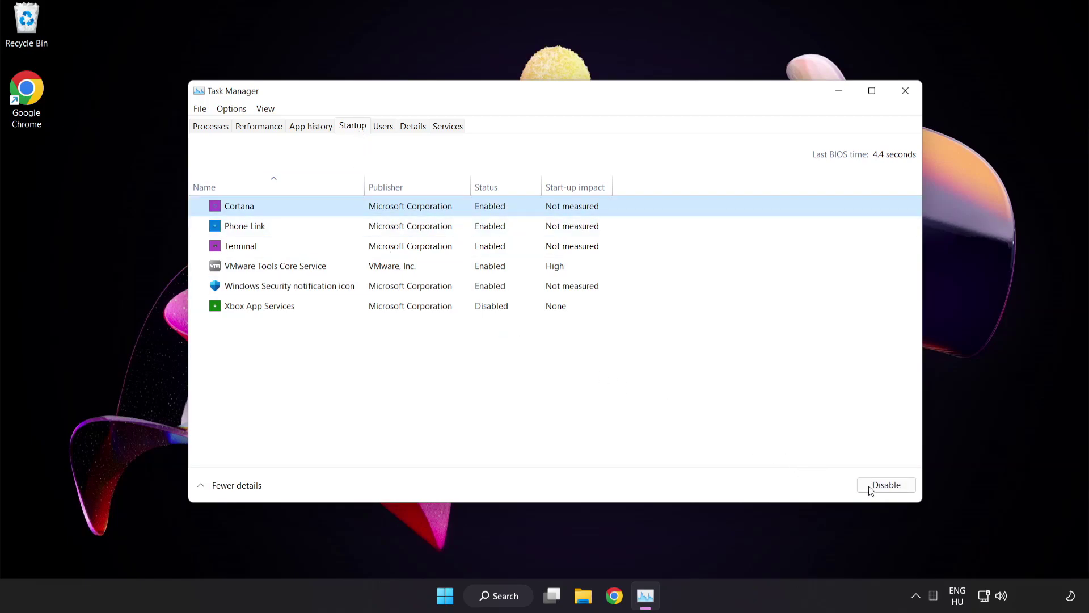
pyautogui.click(894, 491)
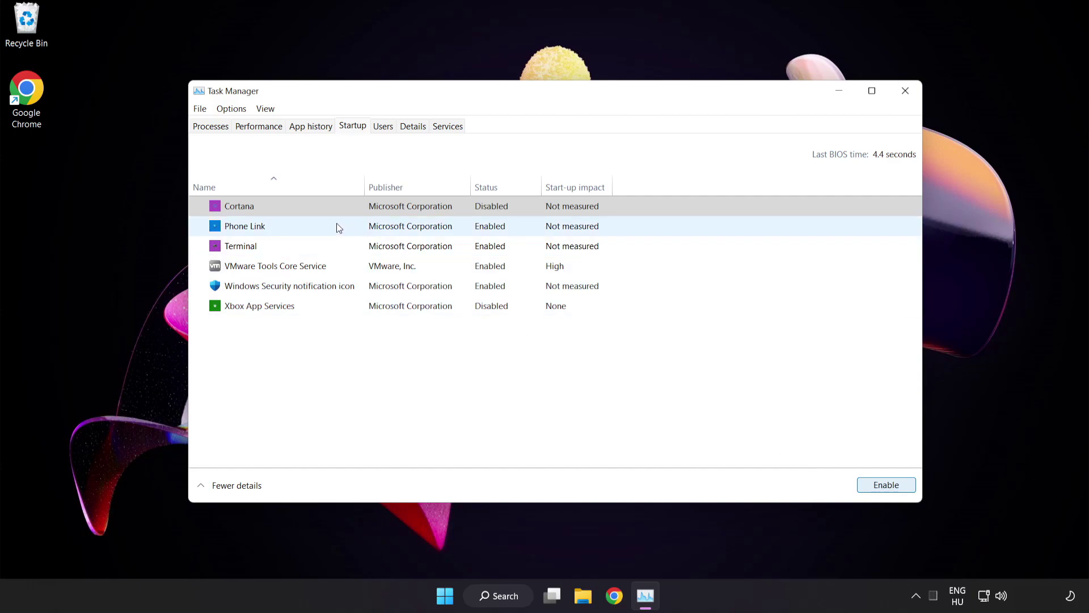
pyautogui.click(340, 227)
pyautogui.click(882, 491)
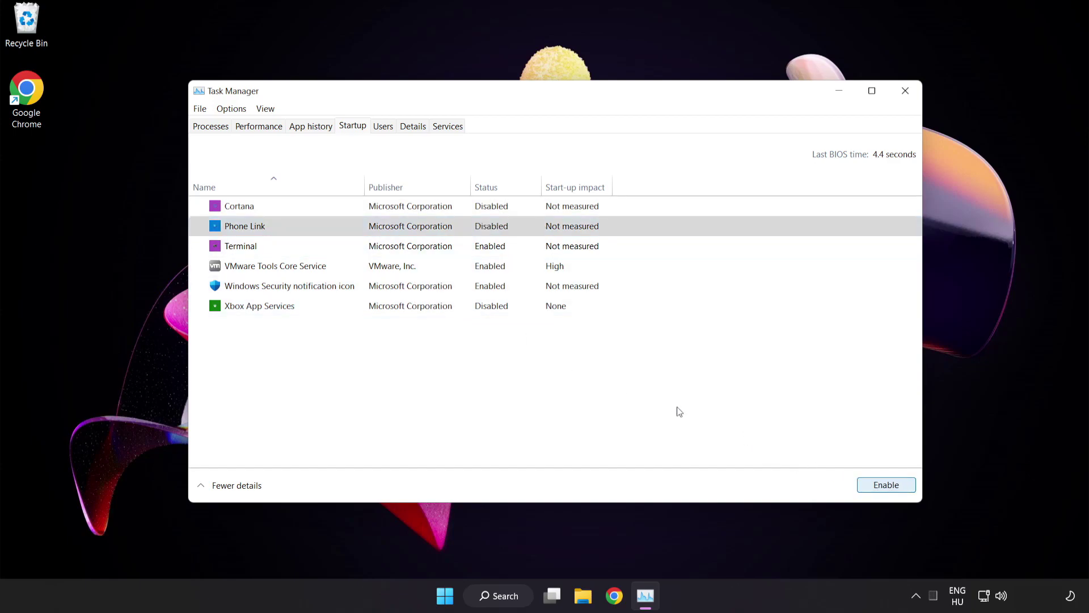
pyautogui.click(348, 250)
pyautogui.click(869, 484)
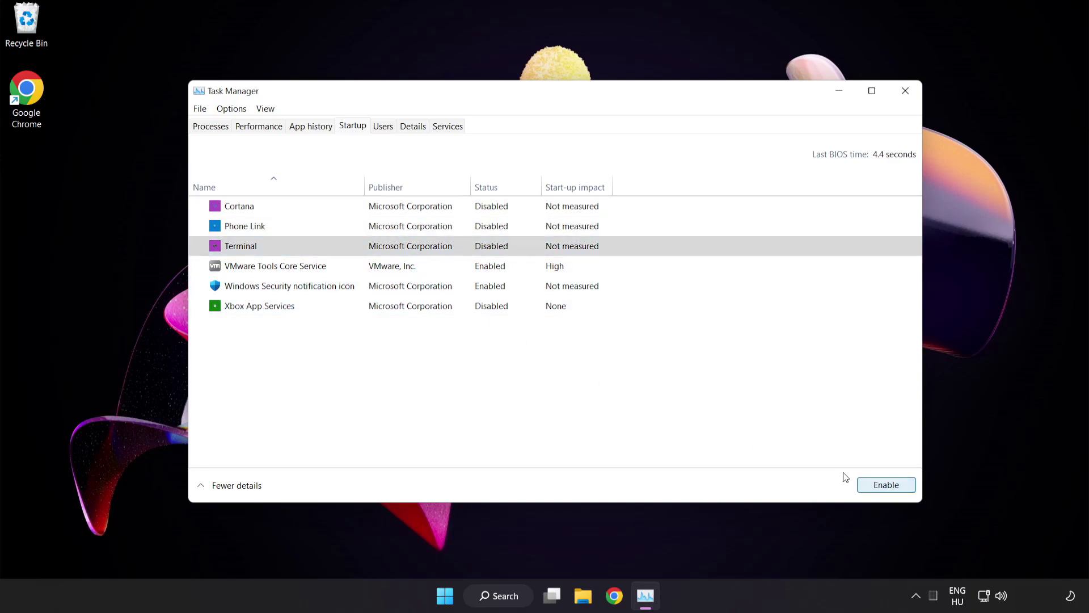
pyautogui.click(368, 287)
pyautogui.click(875, 490)
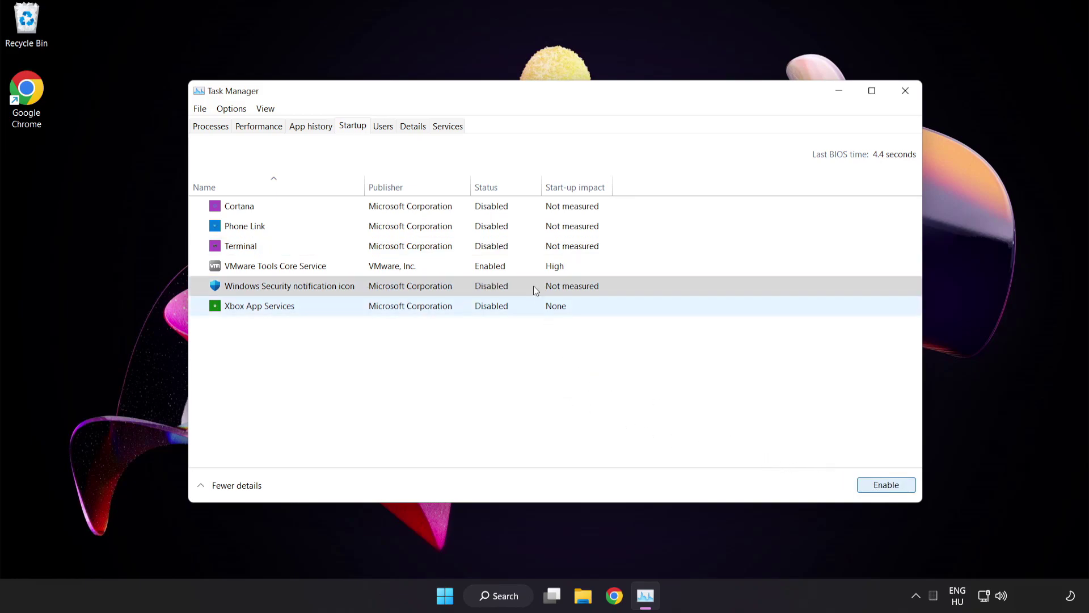
pyautogui.click(905, 93)
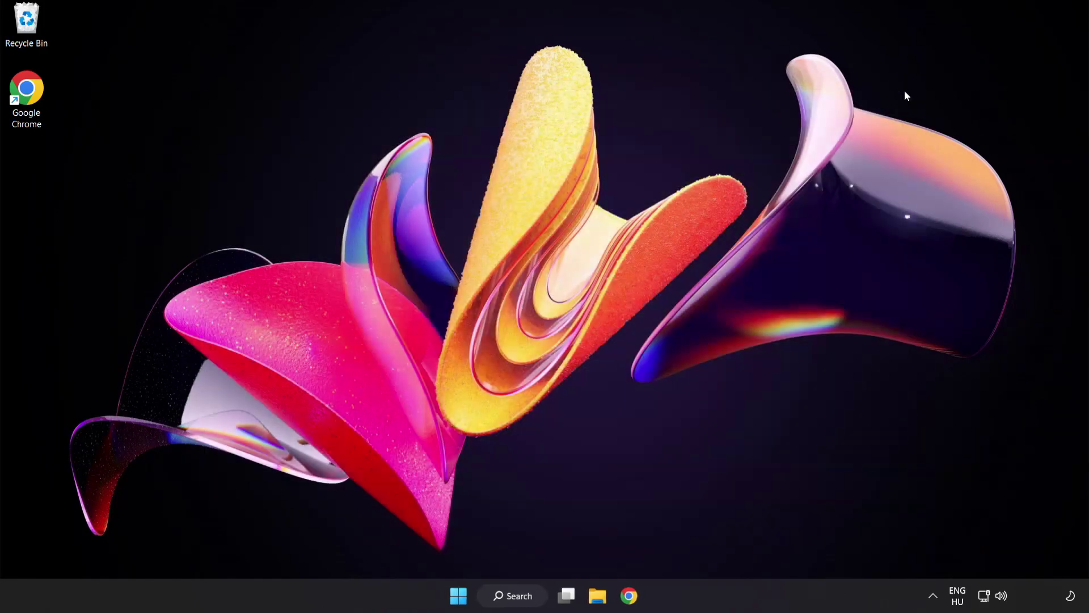
# Search Windows for "security", open Windows Security, and go to the exclusions in the Virus & threat protection settings
pyautogui.click(520, 595)
pyautogui.write('s')
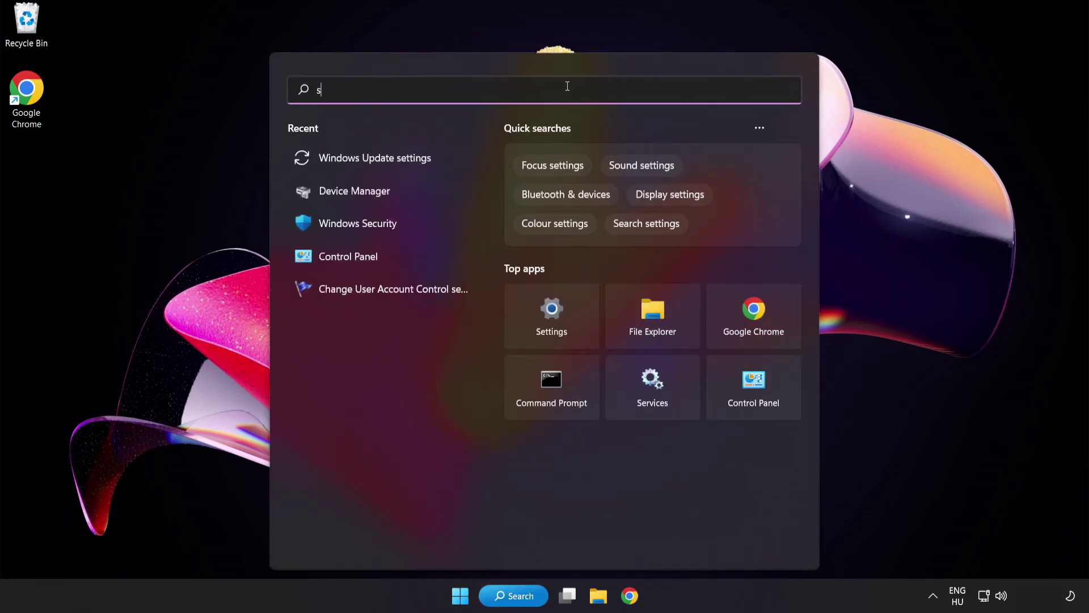
pyautogui.write('ecurity')
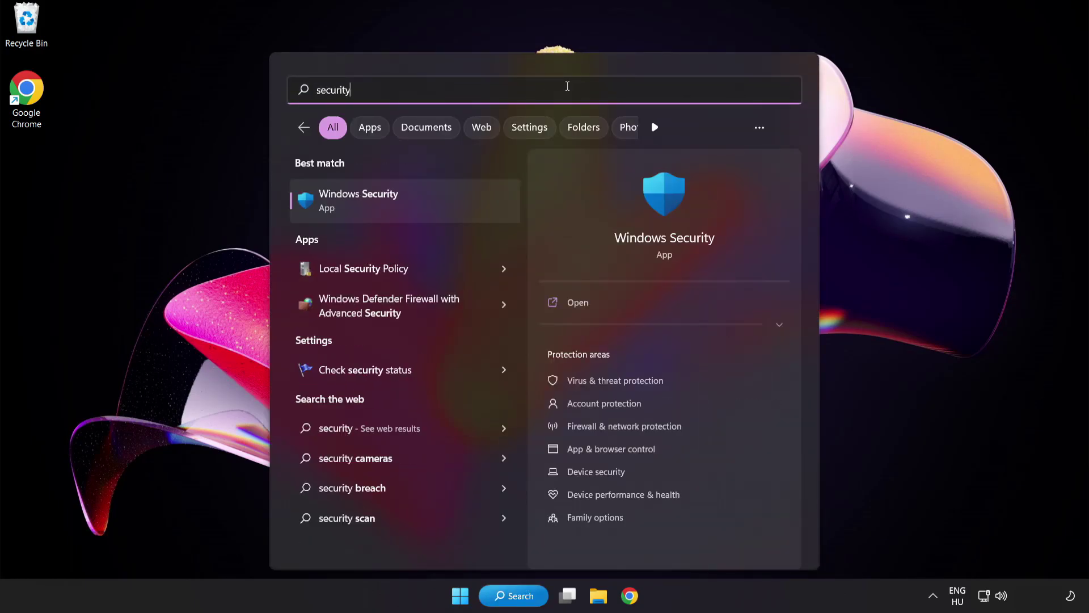
pyautogui.click(411, 199)
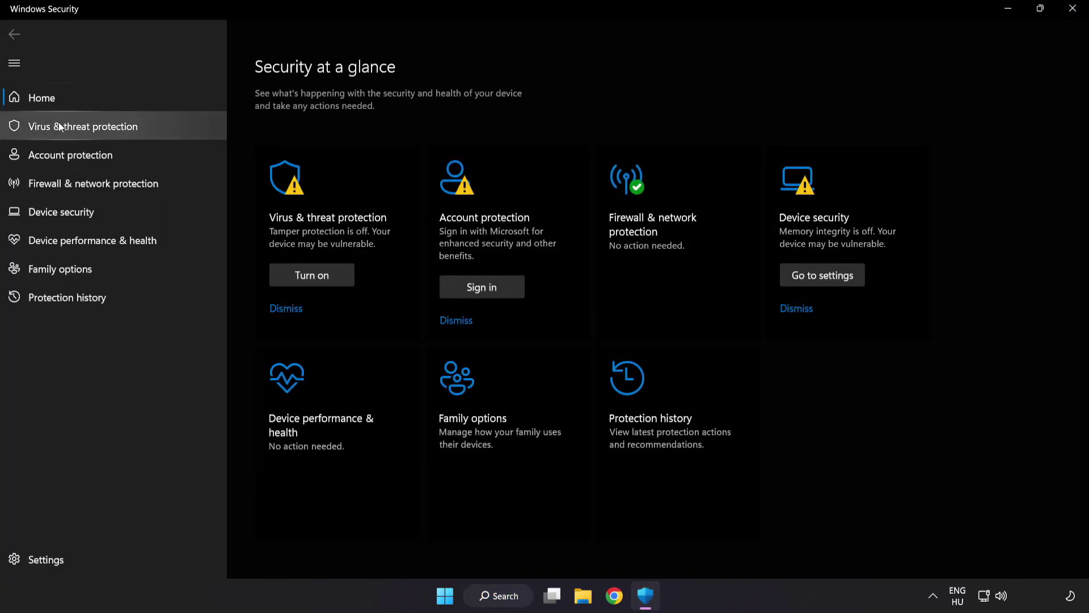
pyautogui.click(165, 126)
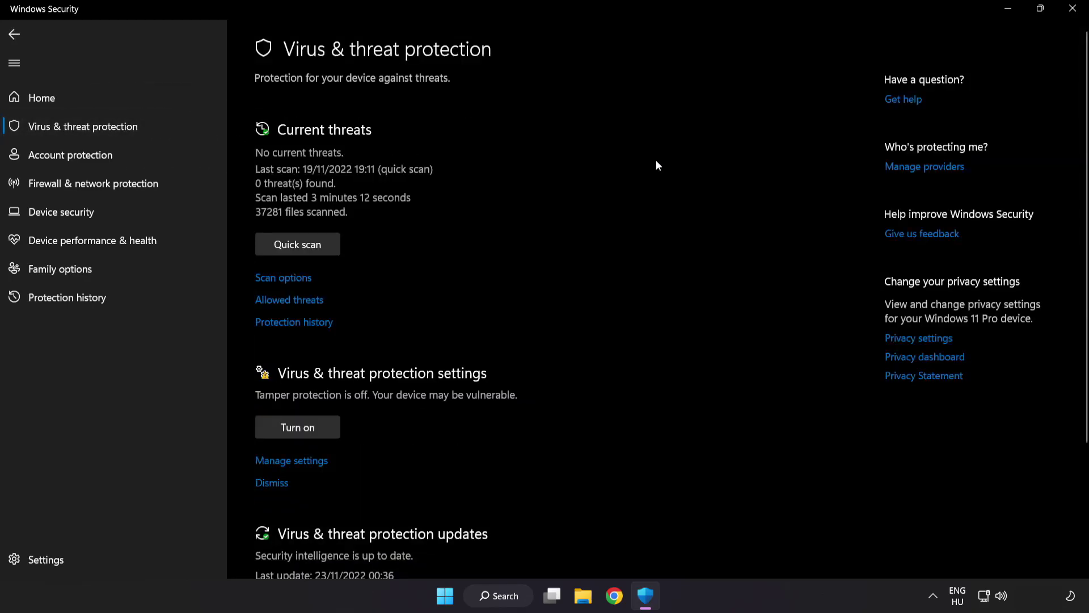
pyautogui.scroll(-3, 689, 166)
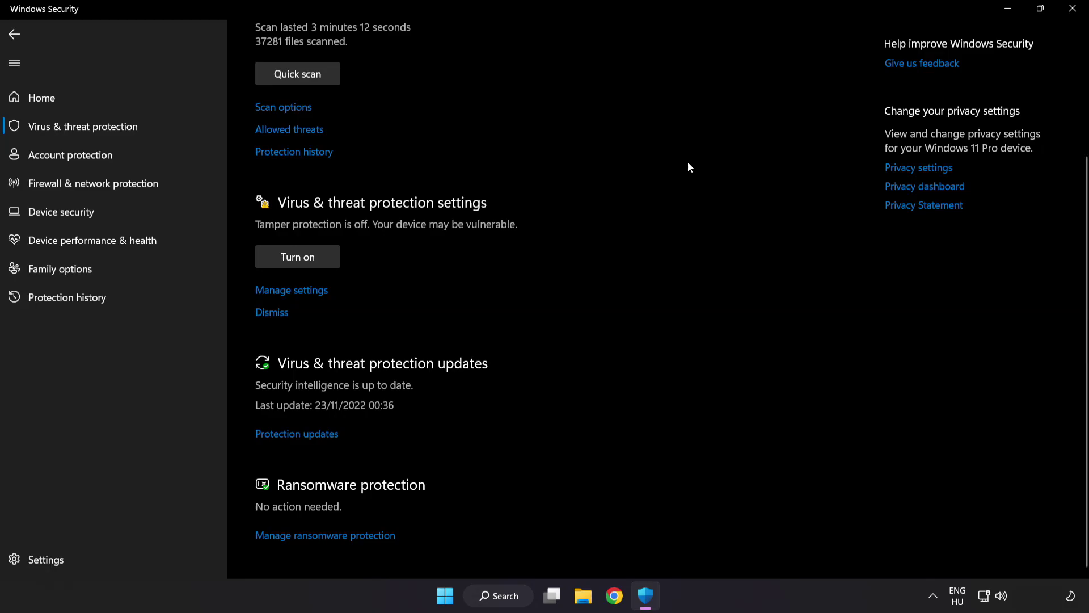
pyautogui.click(298, 290)
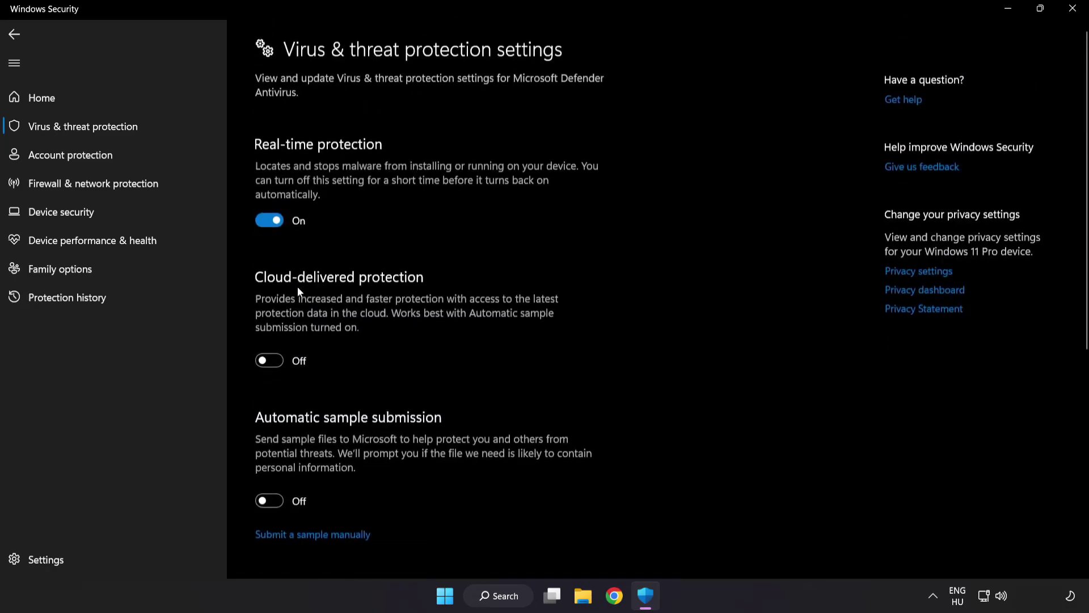
pyautogui.scroll(-6, 633, 299)
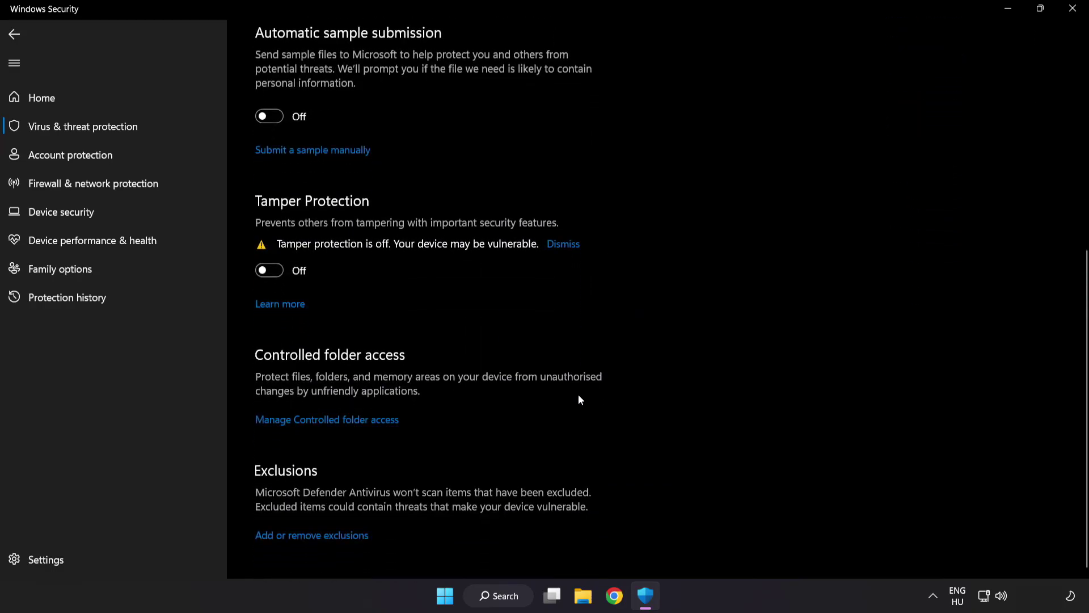
pyautogui.click(315, 537)
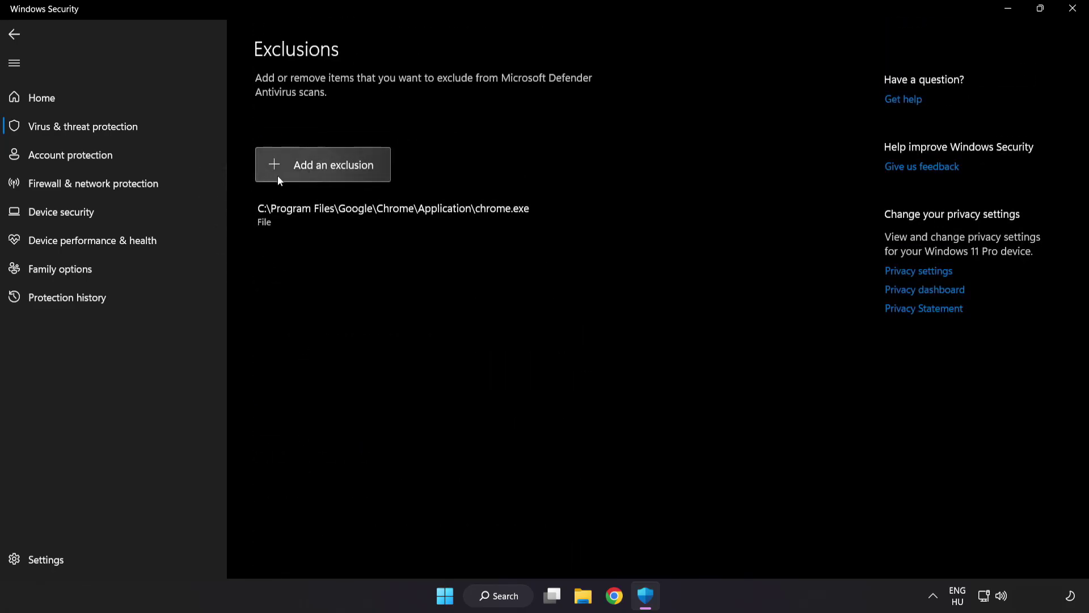
# Add the NOT WORKING APP shortcut from the Program Files (x86) NOT WORKING APP folder as a file exclusion, and close Windows Security
pyautogui.click(326, 175)
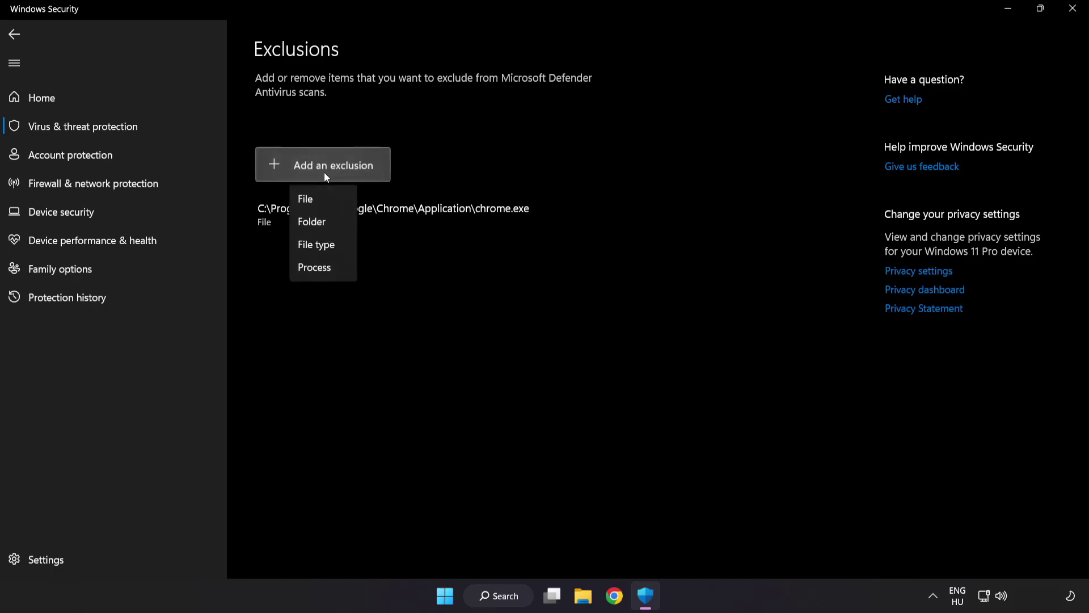
pyautogui.click(317, 202)
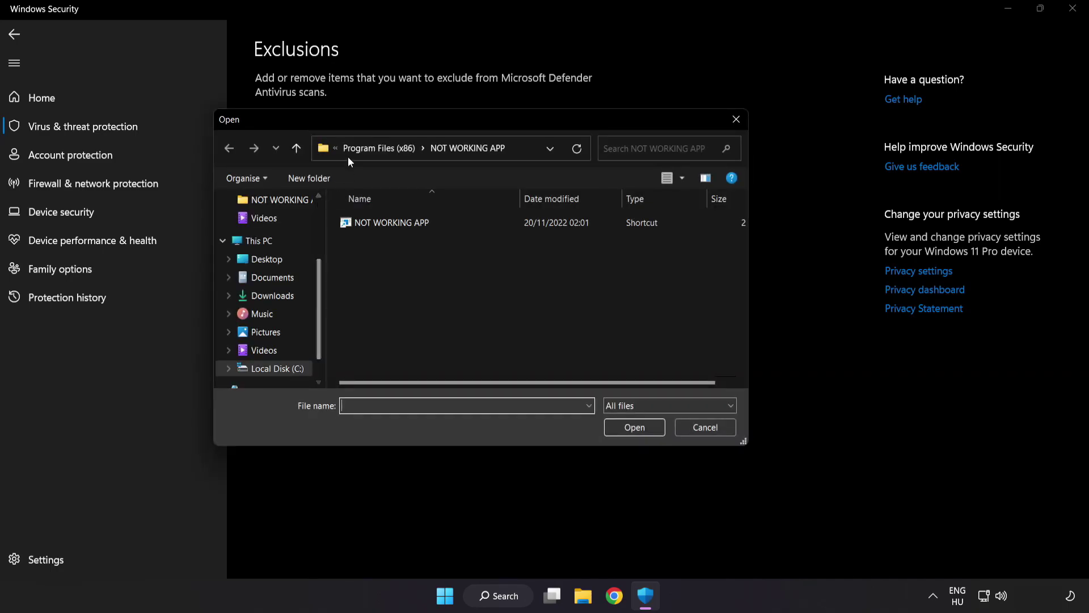
pyautogui.click(348, 152)
pyautogui.click(356, 148)
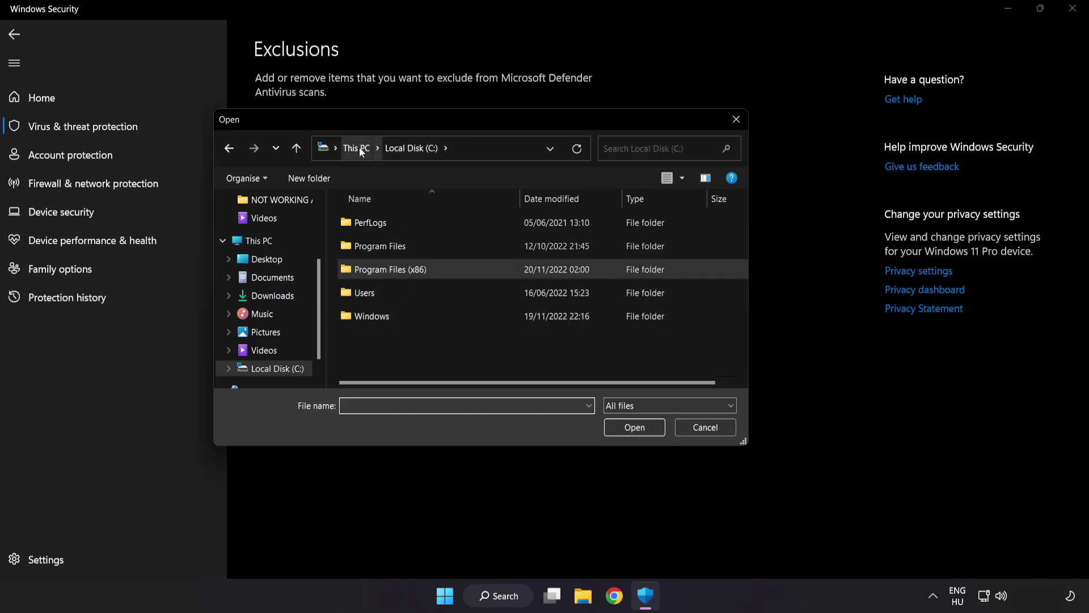
pyautogui.click(358, 147)
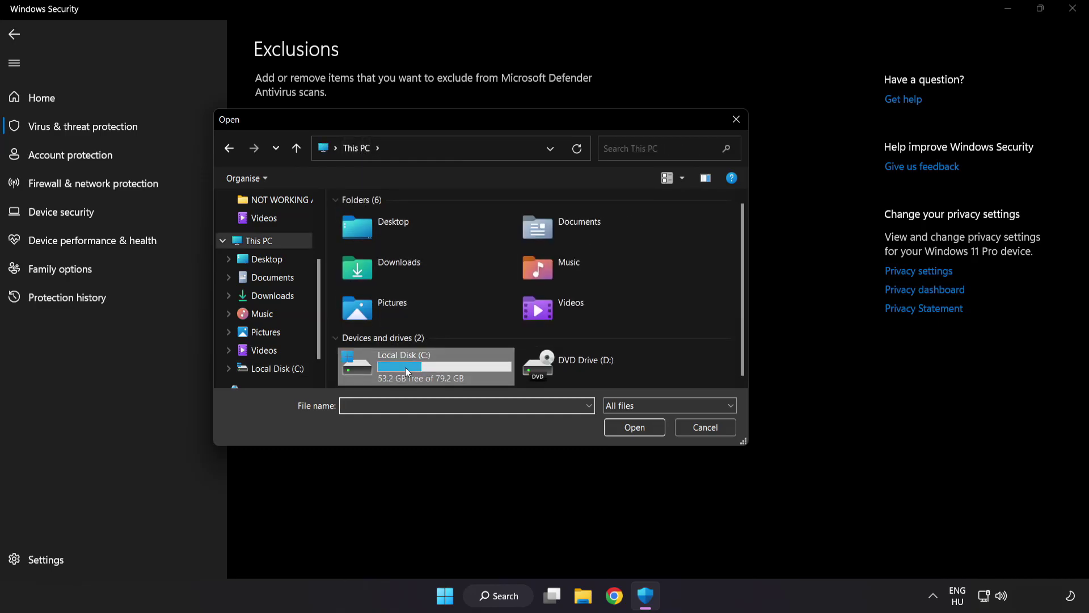
pyautogui.doubleClick(406, 369)
pyautogui.doubleClick(419, 265)
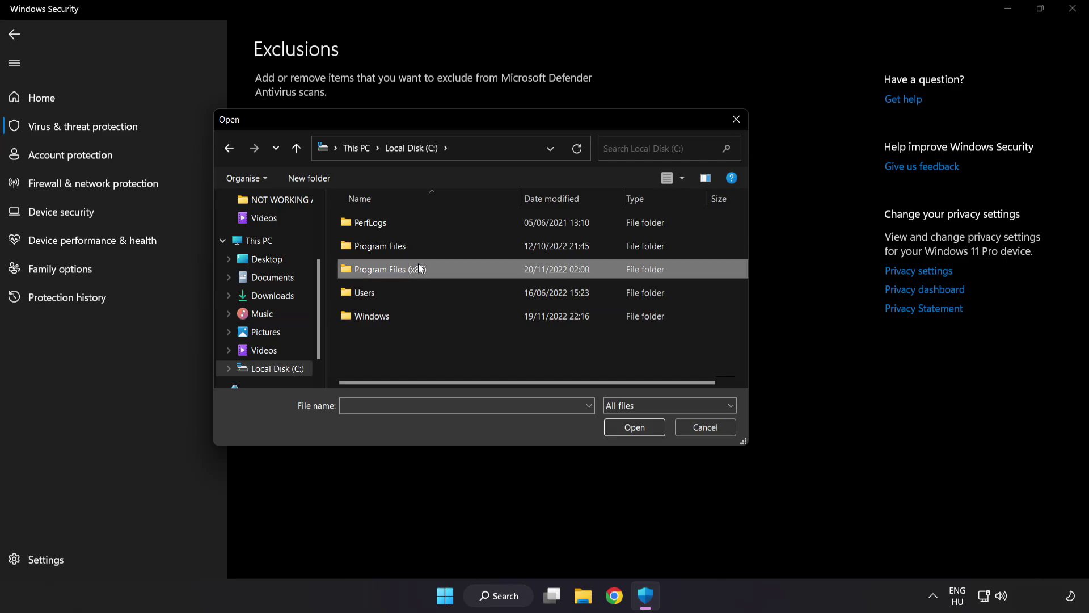
pyautogui.scroll(-1, 404, 363)
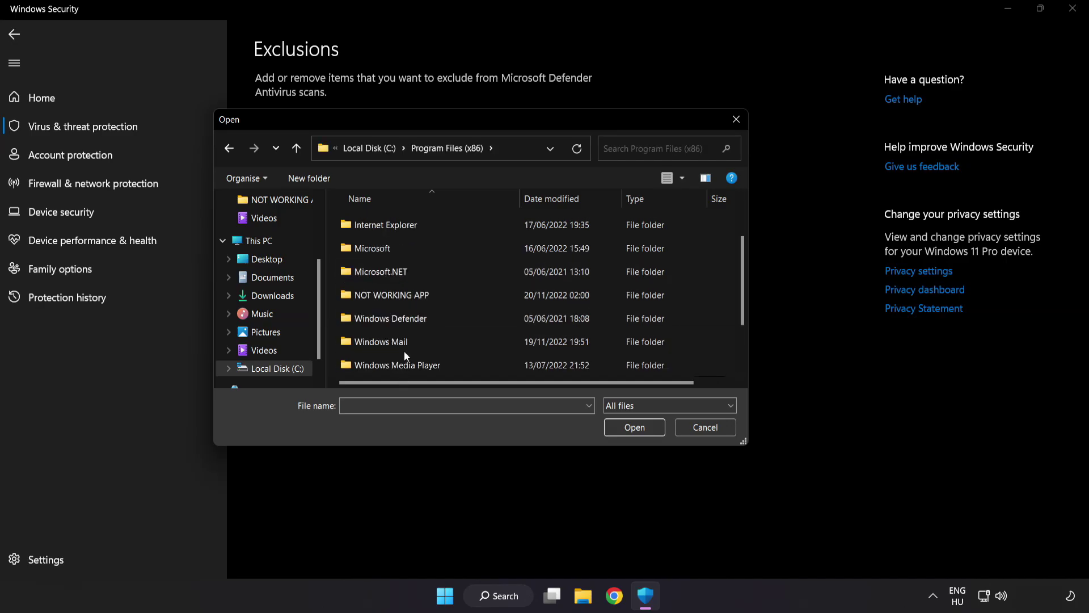
pyautogui.click(389, 297)
pyautogui.doubleClick(433, 295)
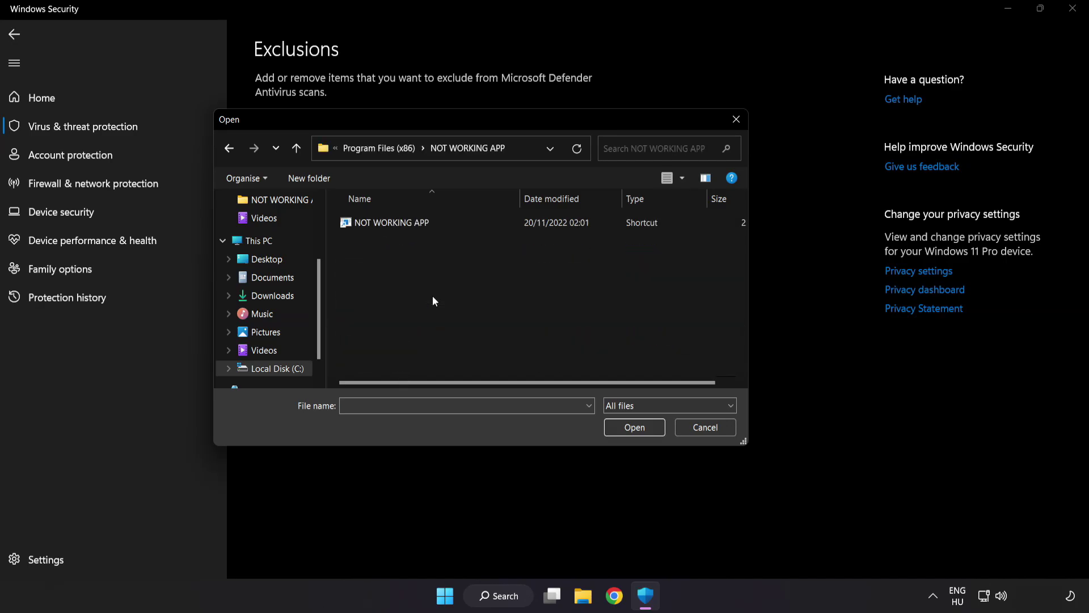
pyautogui.click(391, 226)
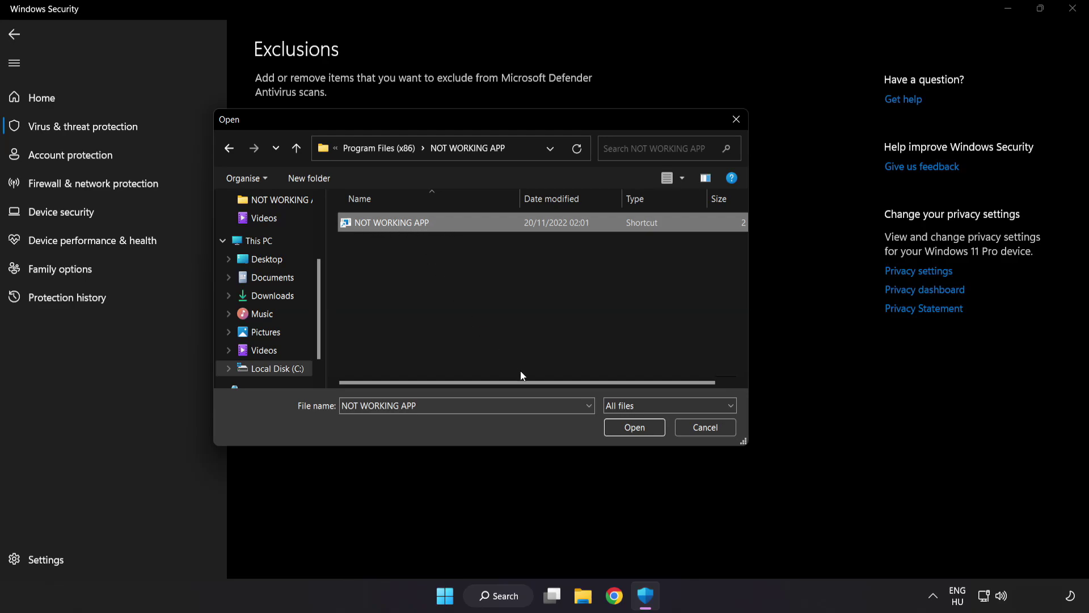
pyautogui.click(636, 428)
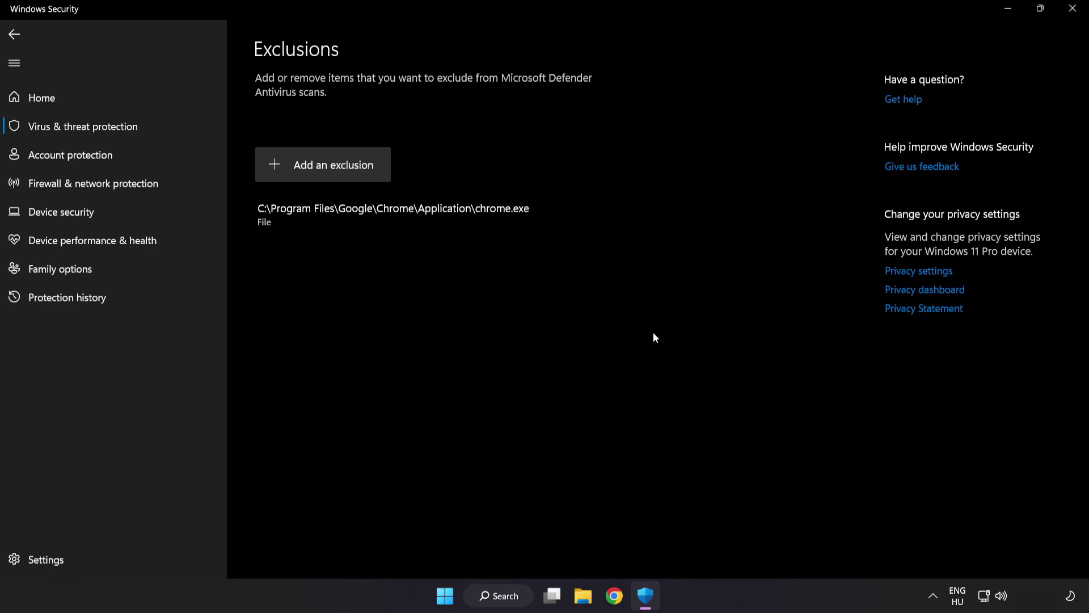
pyautogui.click(1070, 18)
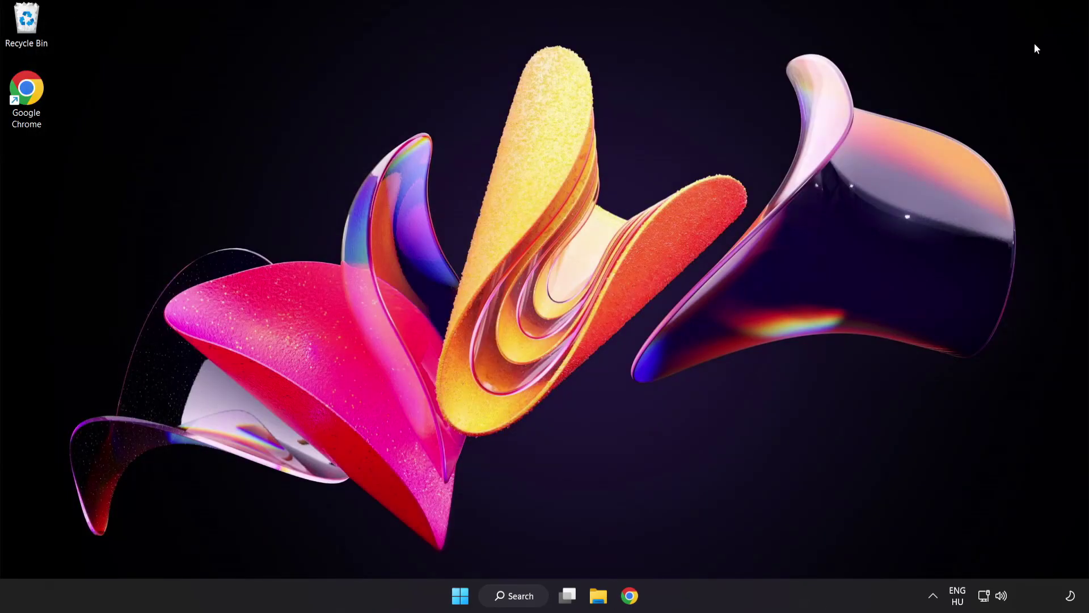
# Open the power options to restart the computer
pyautogui.click(460, 595)
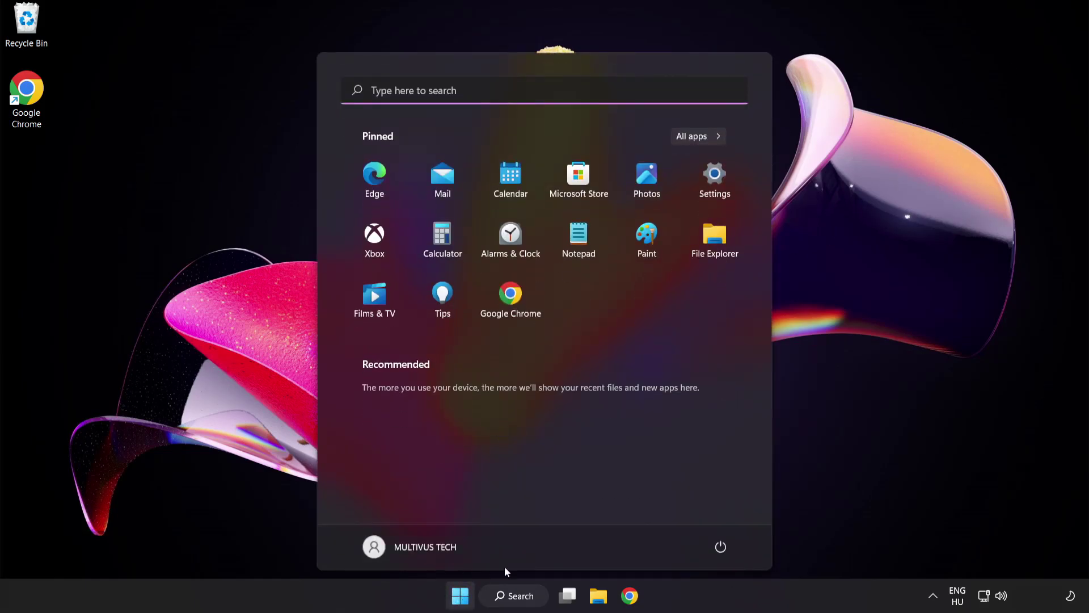
pyautogui.click(721, 547)
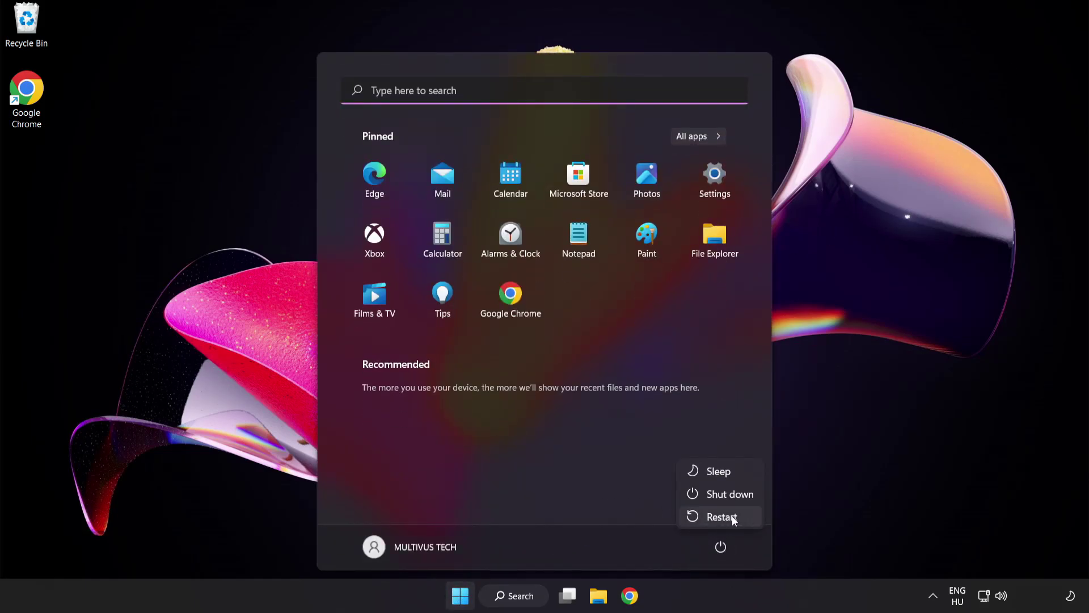